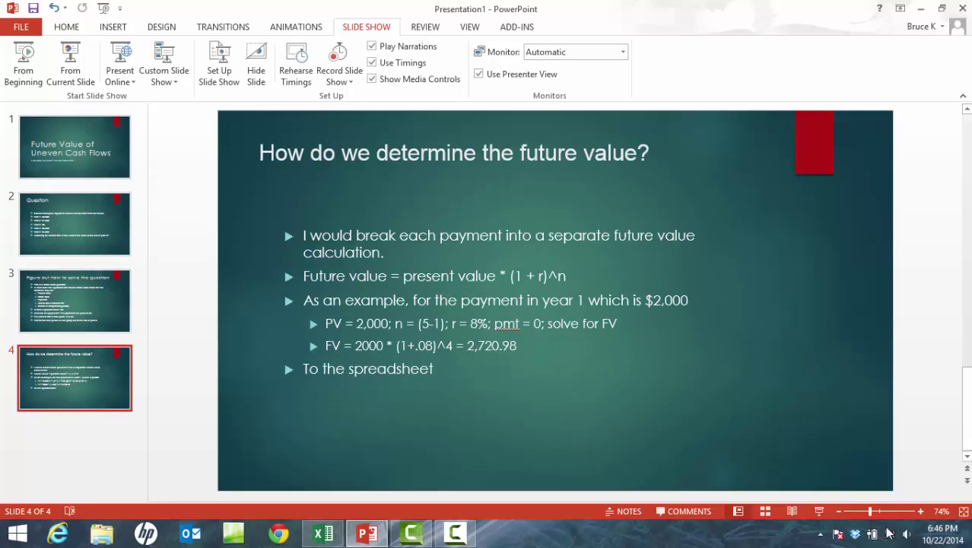
- Switch to the blank Excel workbook and enter the heading Time in cell C3
left_click(323, 533)
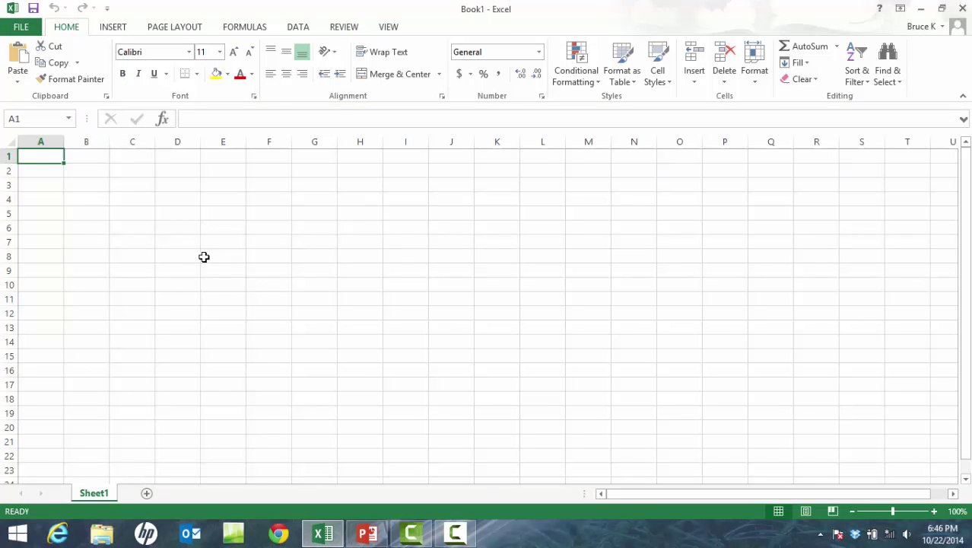
left_click(135, 189)
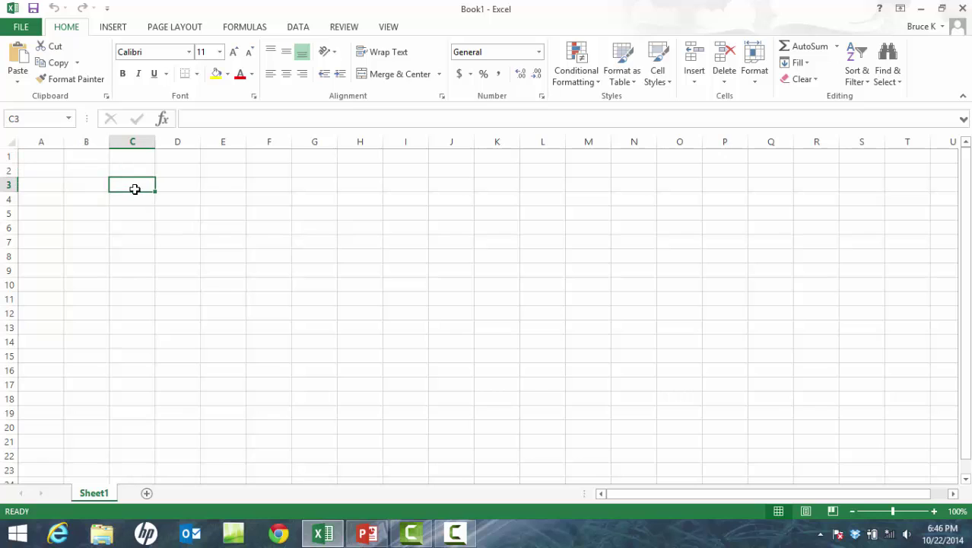
type("Time")
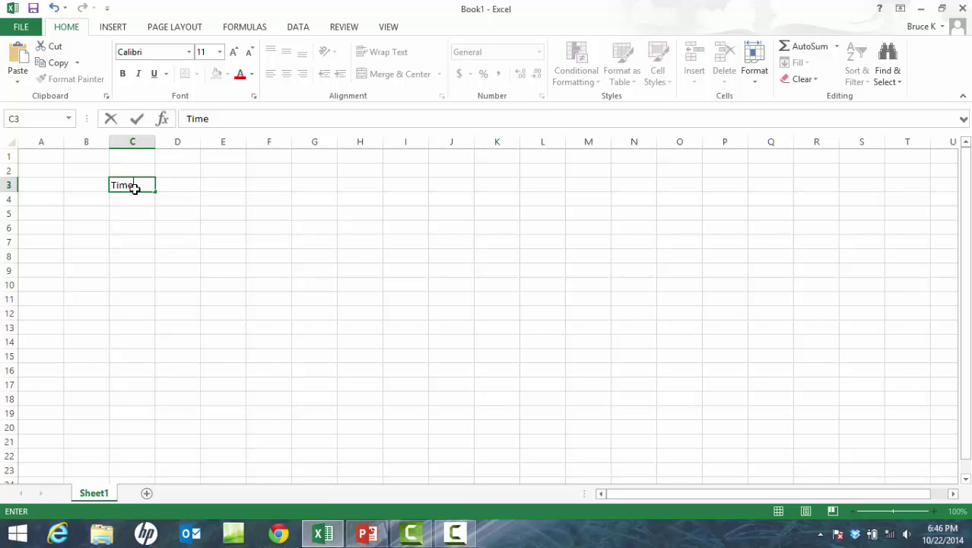
key("Return")
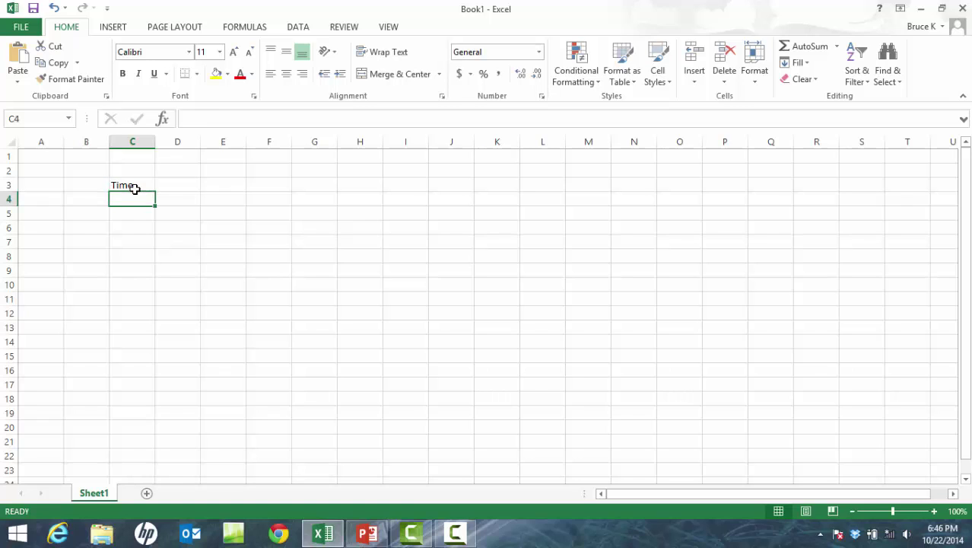
- Fill the Time column in C4:C9 with the periods 0, 1, 2, 3, 4 and 5
type("0")
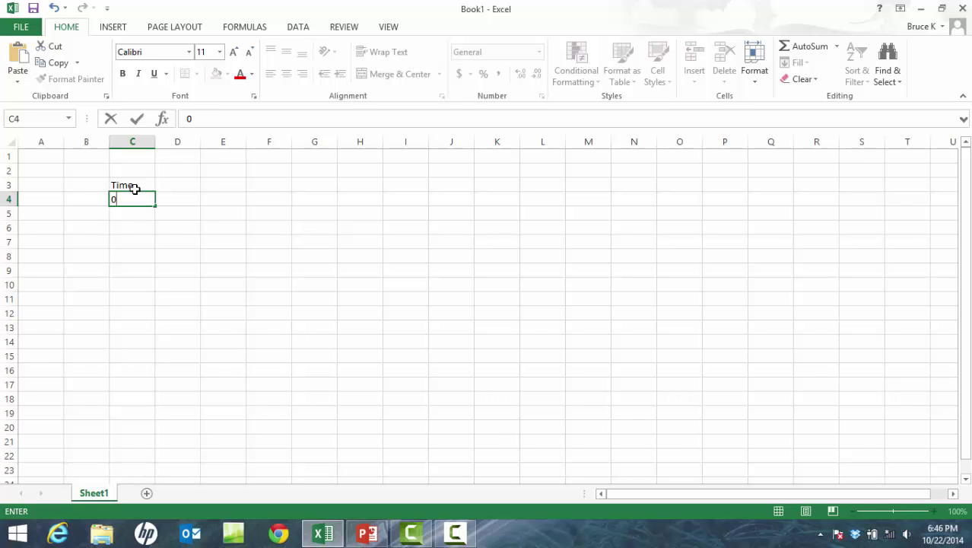
key("Return")
type("1")
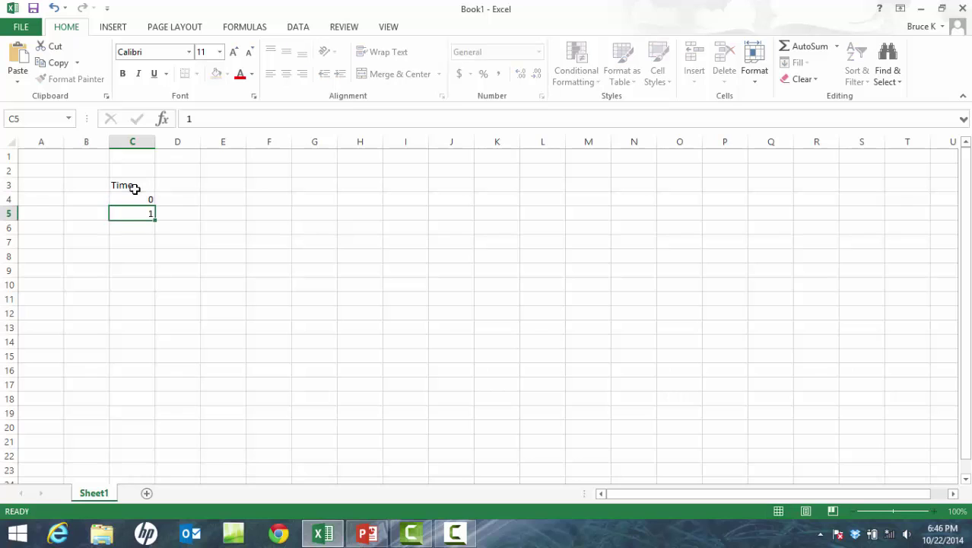
key("Return")
type("2")
key("Return")
type("3")
key("Return")
type("4")
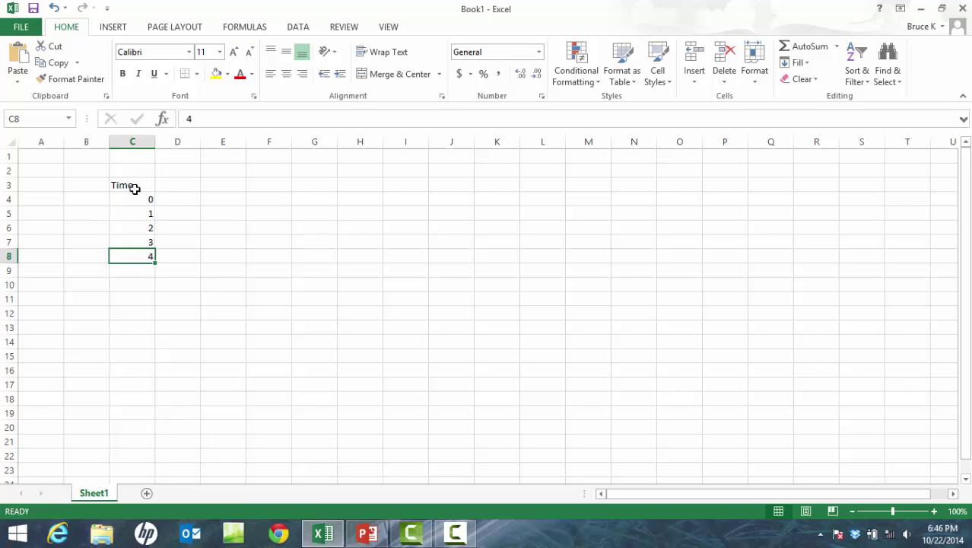
key("Return")
type("5")
key("Return")
- Enter the heading Cash Flow in cell D3, beside the Time heading
key("Up")
key("Up")
key("Up")
key("Up")
key("Up")
key("Up")
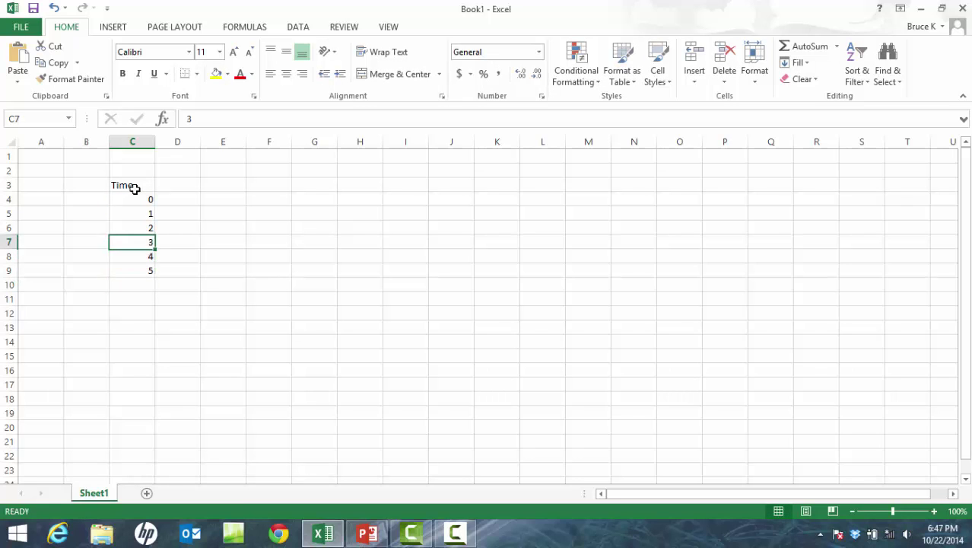
key("Up")
key("Right")
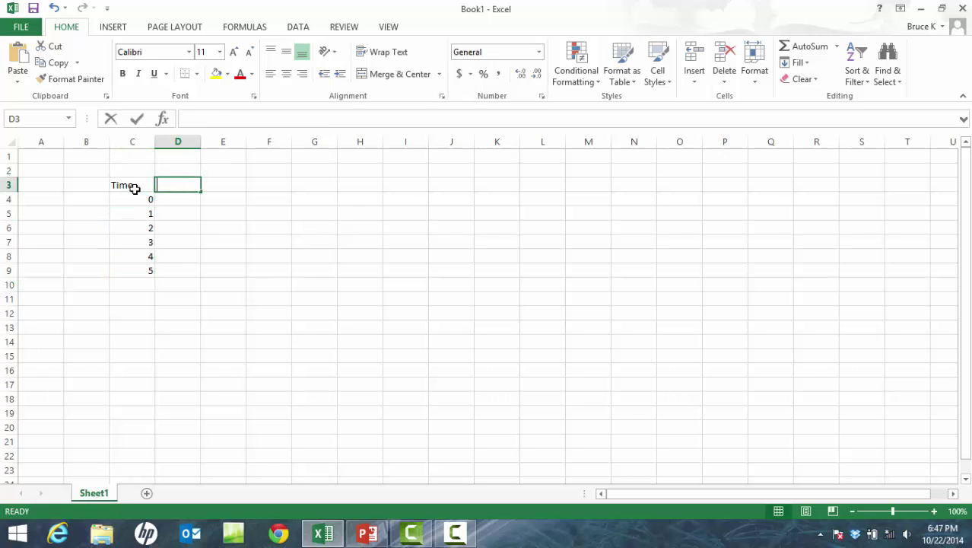
type("Cash Flow")
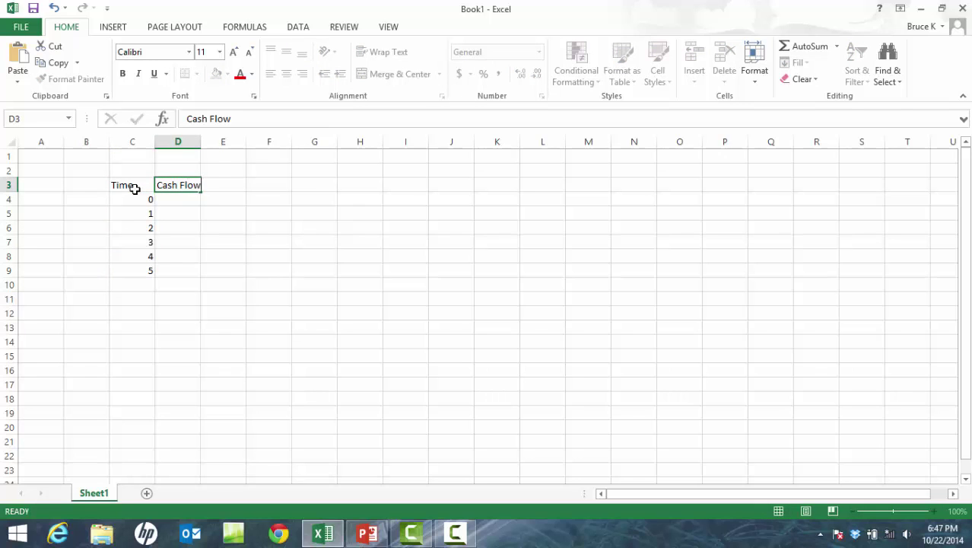
key("Return")
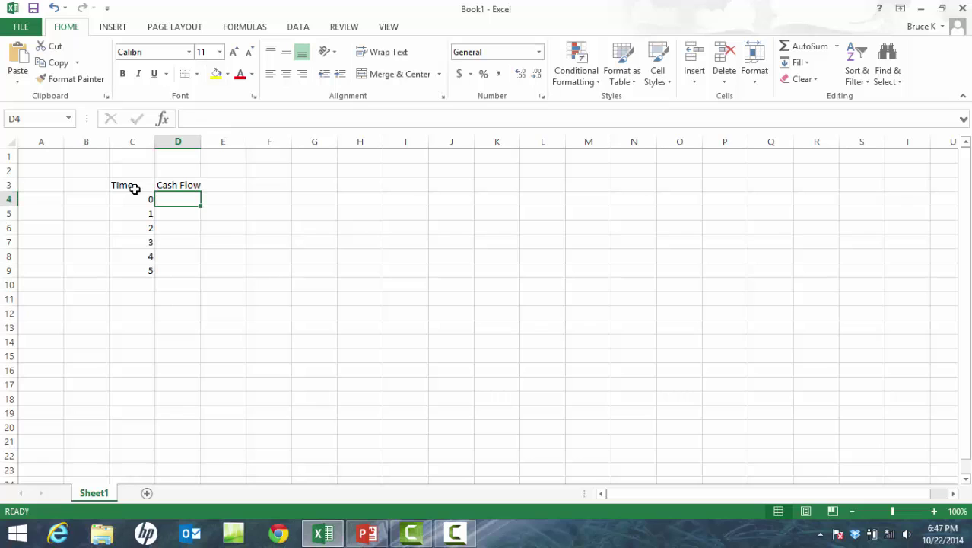
- Fill the Cash Flow column in D4:D9 with 0, 2000, 1500, 0, 3500 and 4800
type("0")
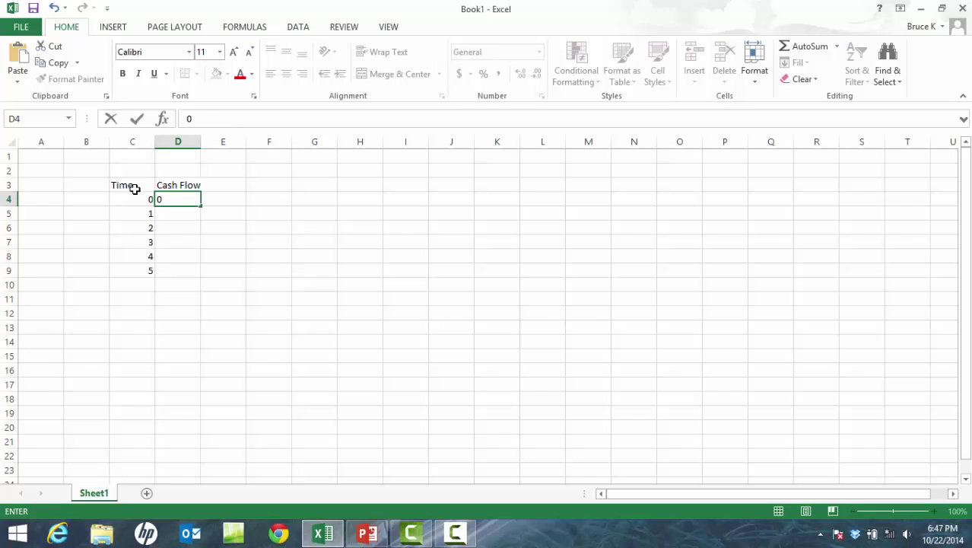
key("Return")
key("Return")
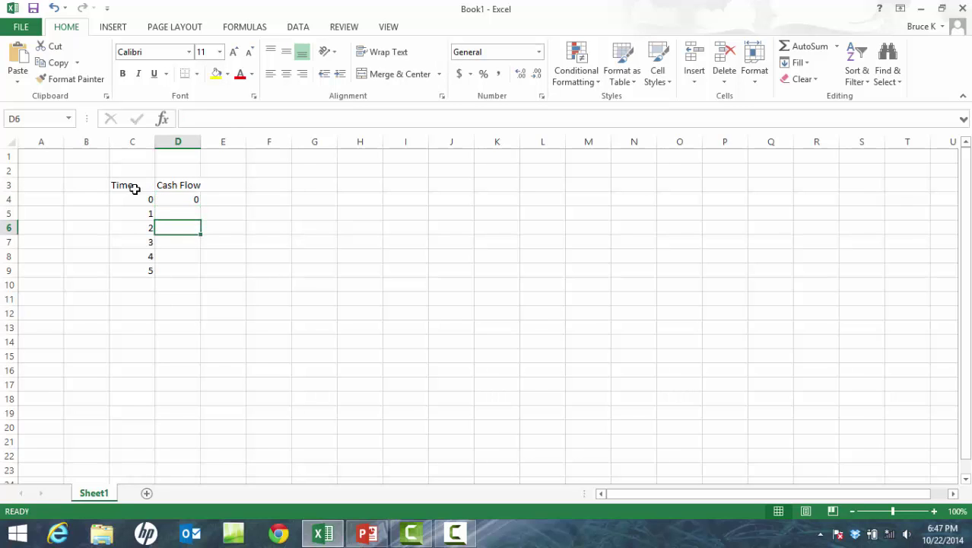
key("Up")
type("2000")
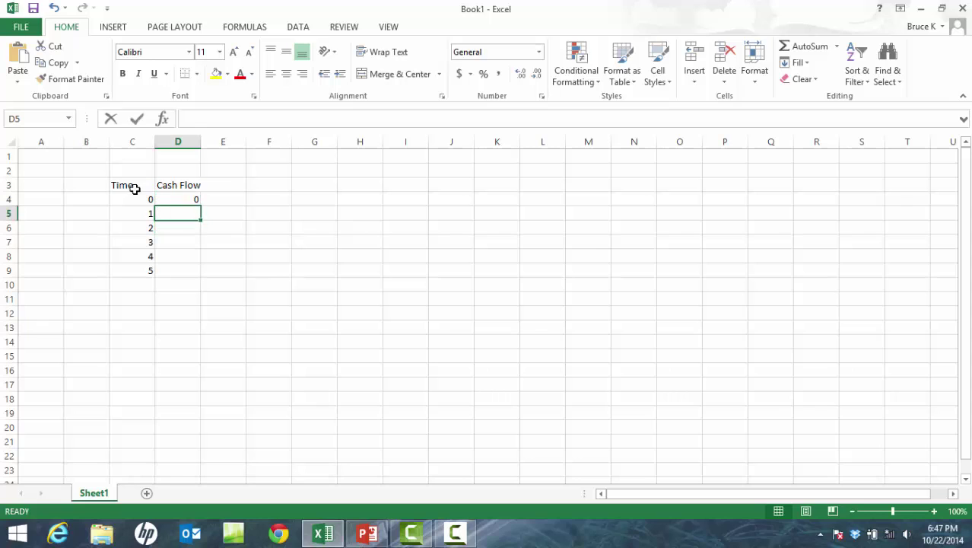
key("Return")
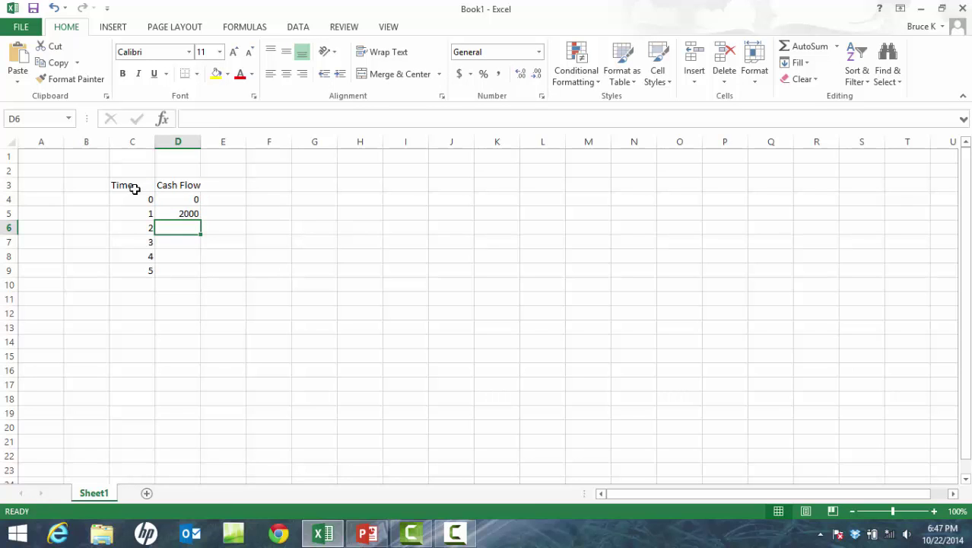
type("1500")
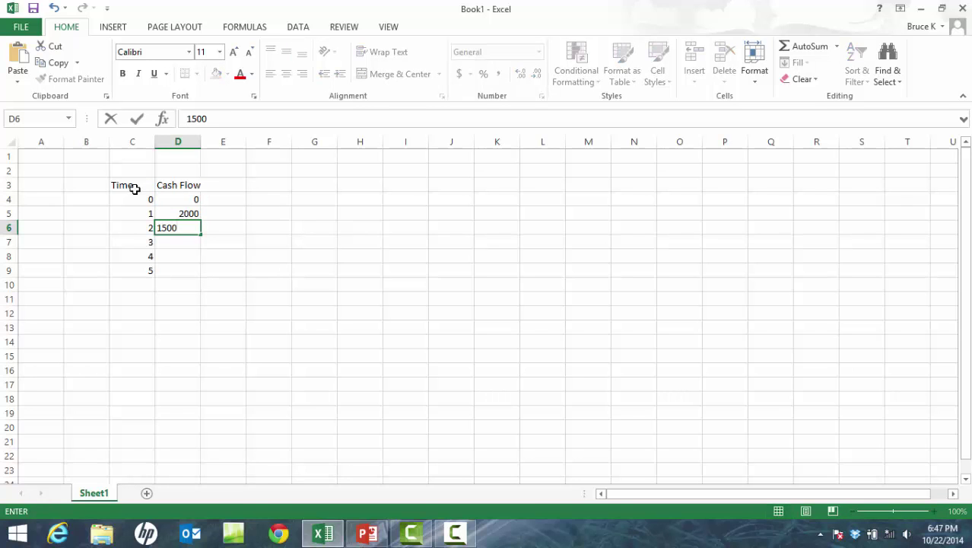
key("Return")
type("0")
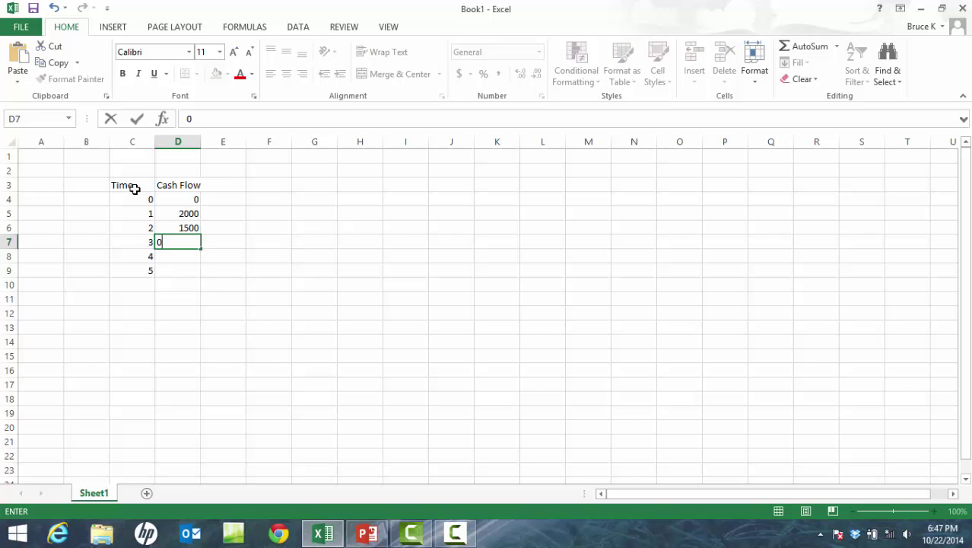
key("Return")
type("3500")
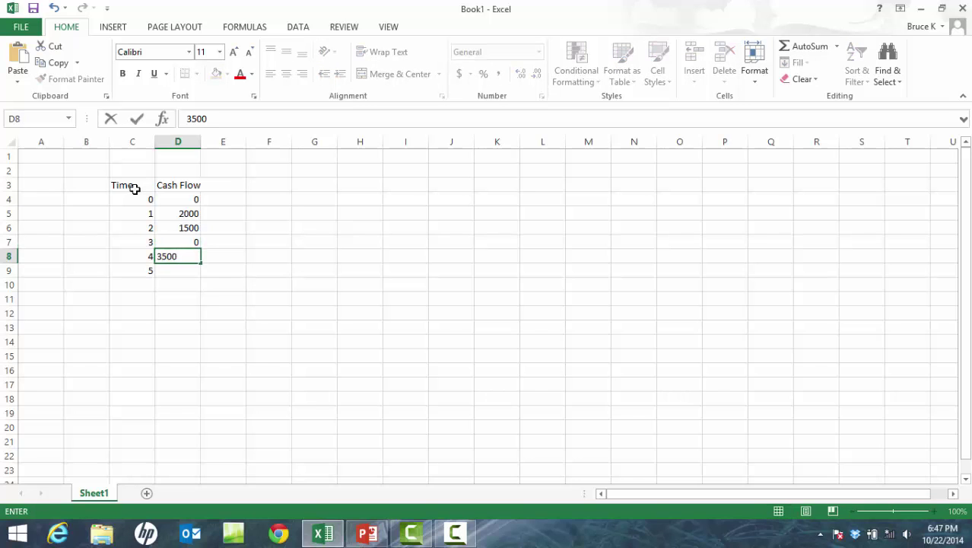
key("Return")
type("4800")
key("ctrl+Return")
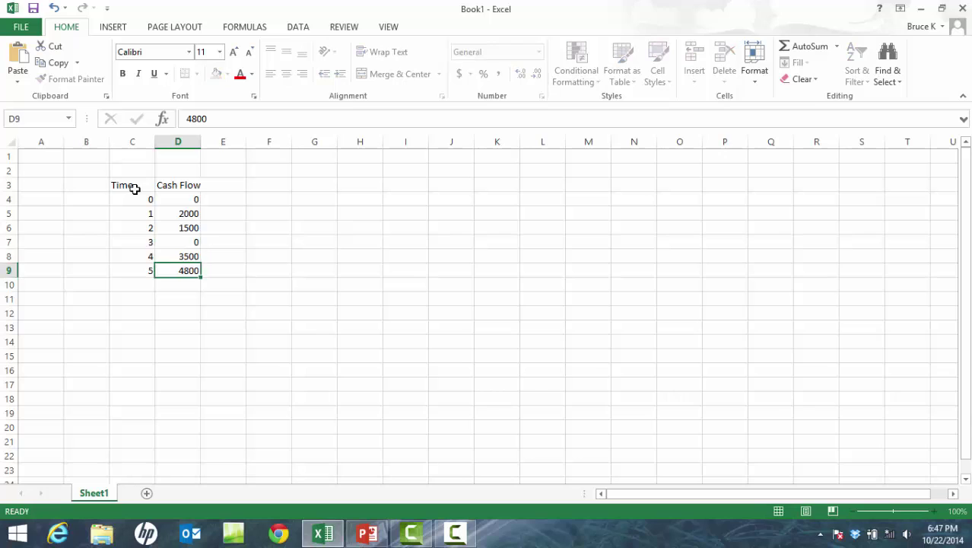
- Enter the heading r in cell E3, beside the Cash Flow heading
key("Up")
key("Up")
key("Up")
key("Up")
key("Up")
key("Right")
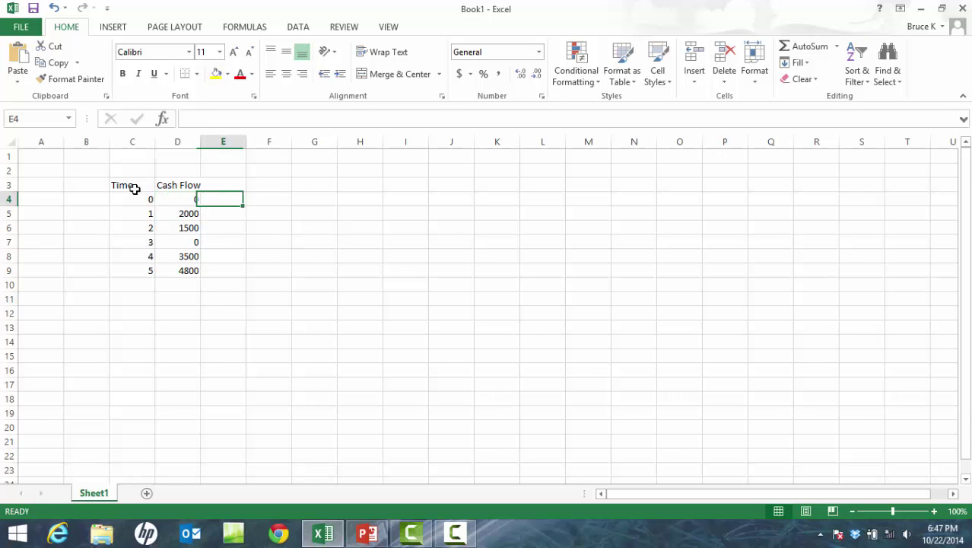
key("Up")
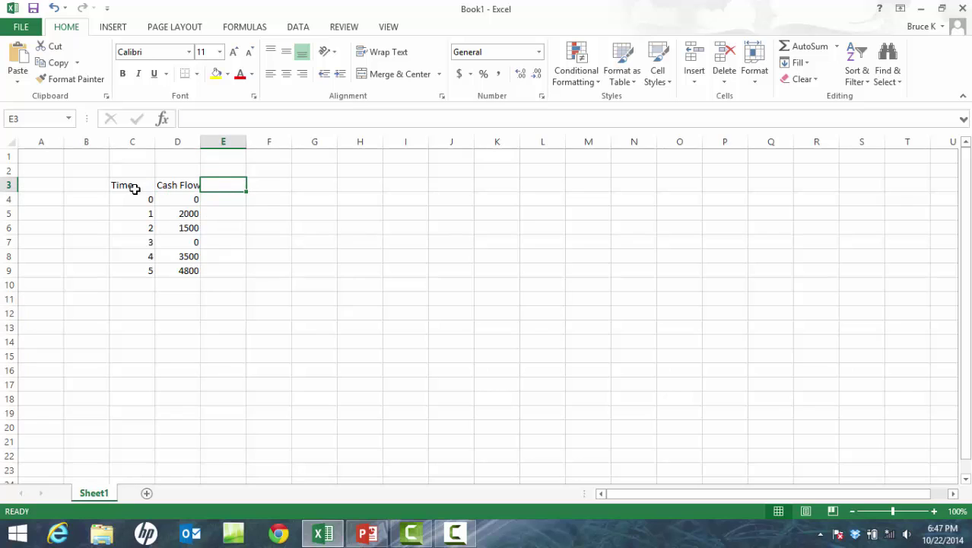
type("r")
key("Return")
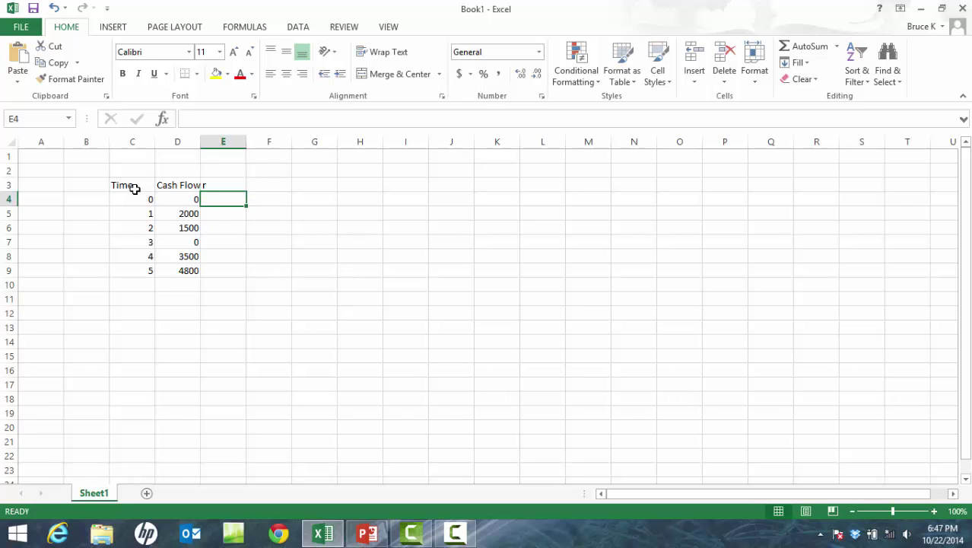
- Enter the rate .08 for every period in E4:E9 of the r column
type(".08")
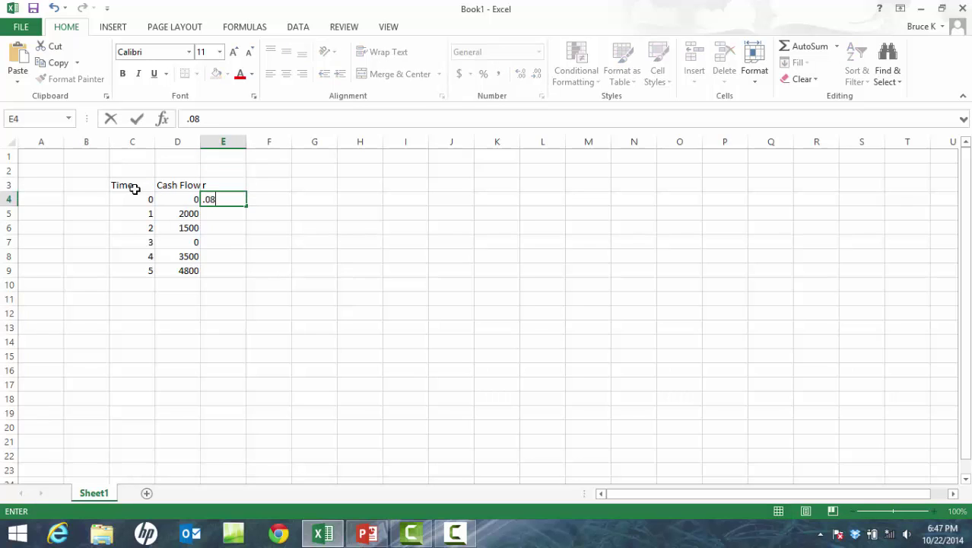
key("Return")
type(".08")
key("Return")
type(".08")
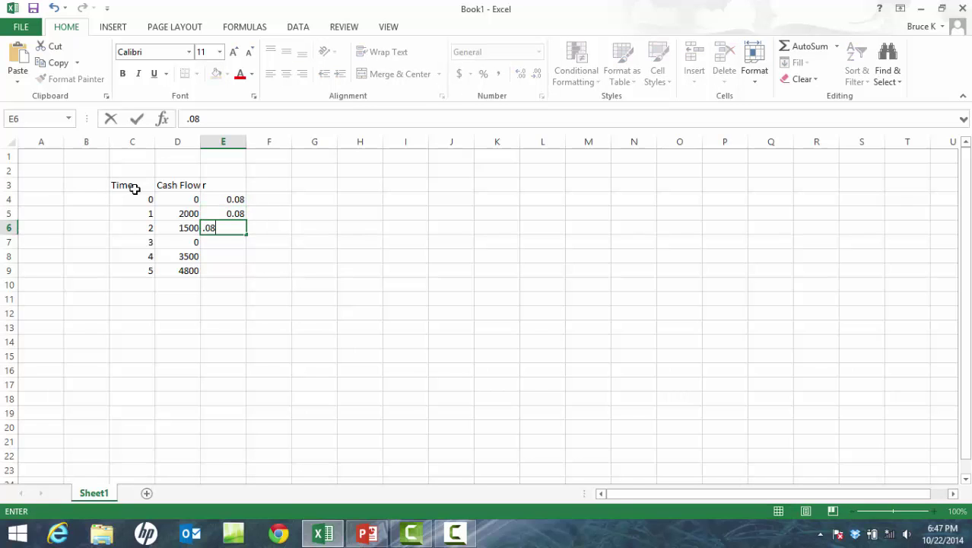
key("Return")
type(".08")
key("Return")
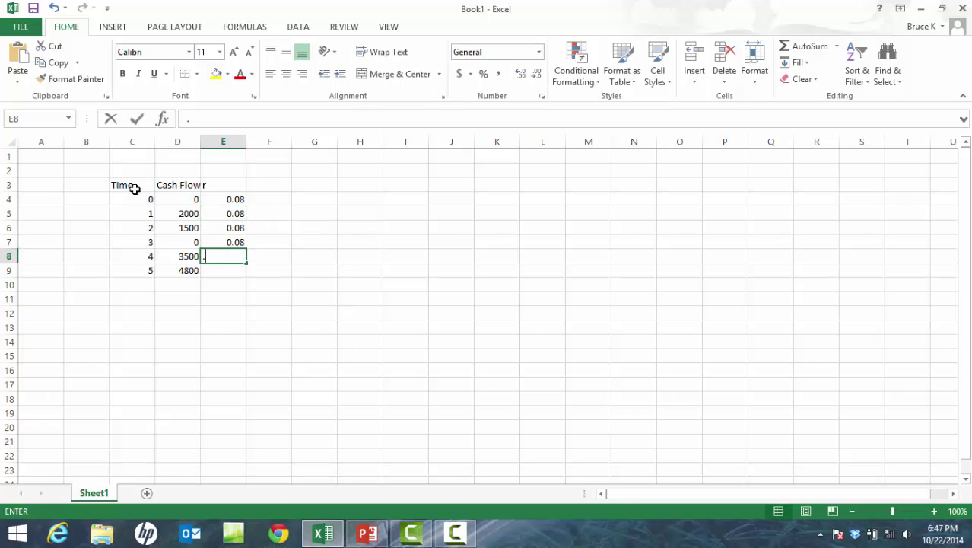
type(".08")
key("Return")
type(".08")
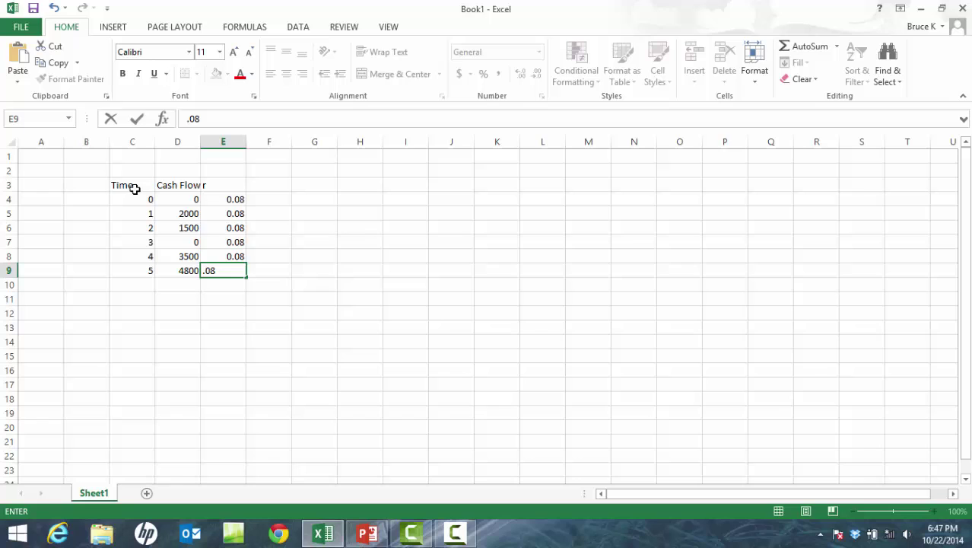
key("Up")
- Enter the heading Factor in cell F3, beside the r heading
key("Up")
key("Up")
key("Up")
key("Up")
key("Up")
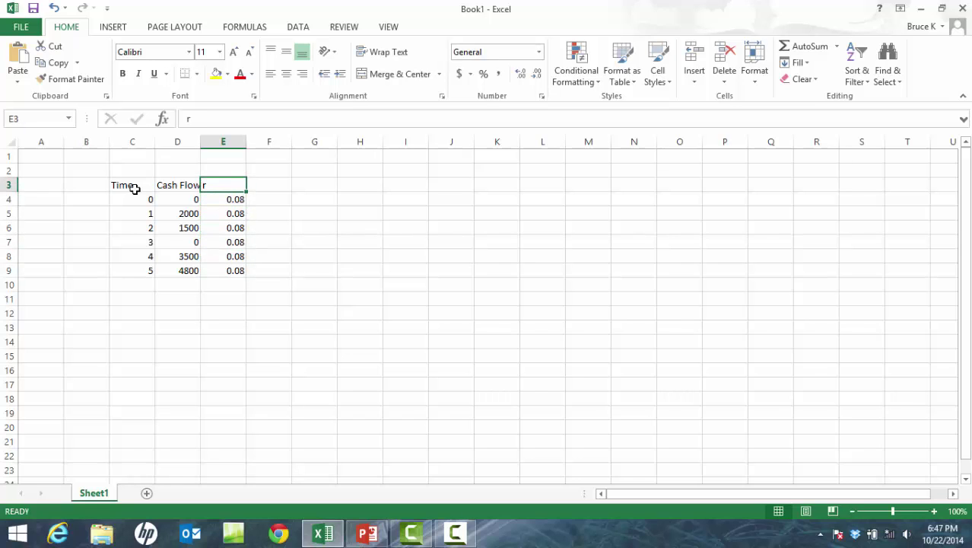
key("Right")
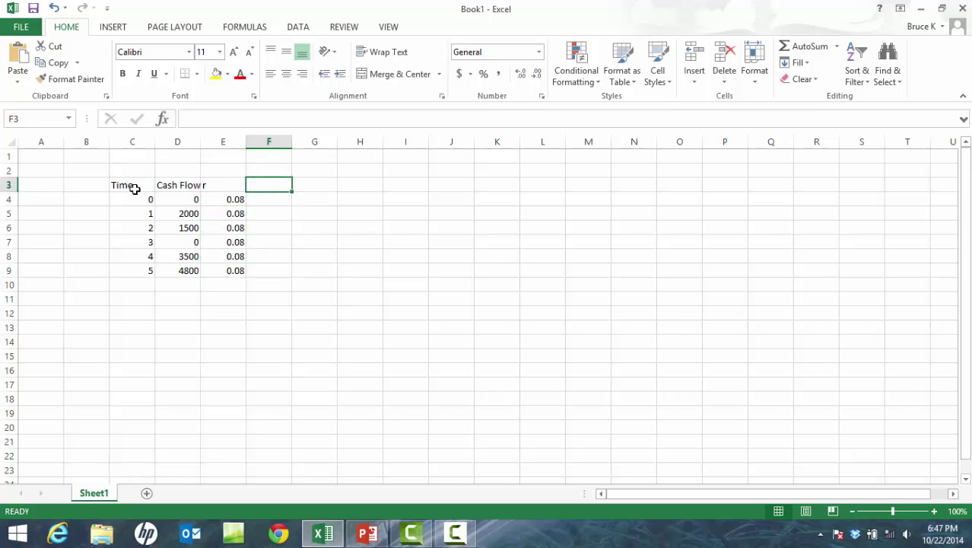
type("Factor")
key("Return")
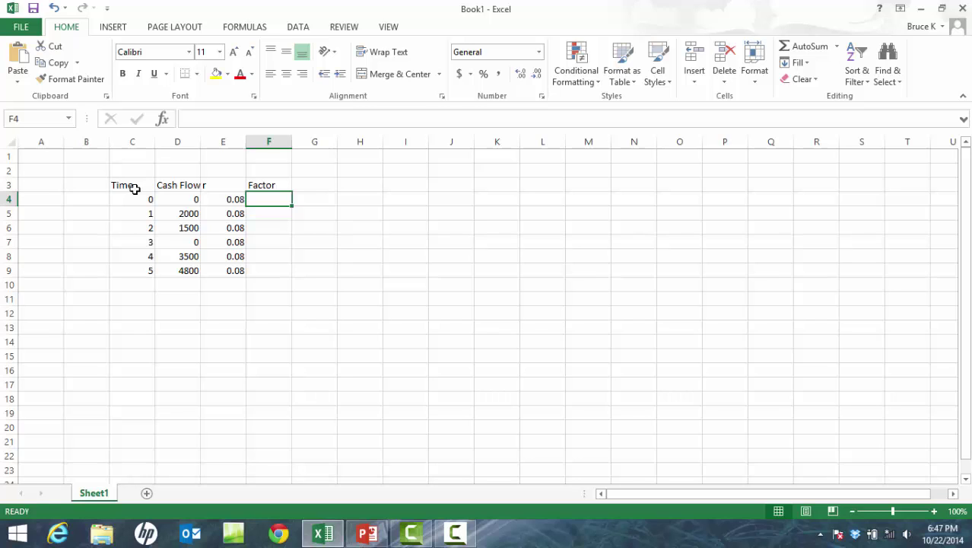
type("(1")
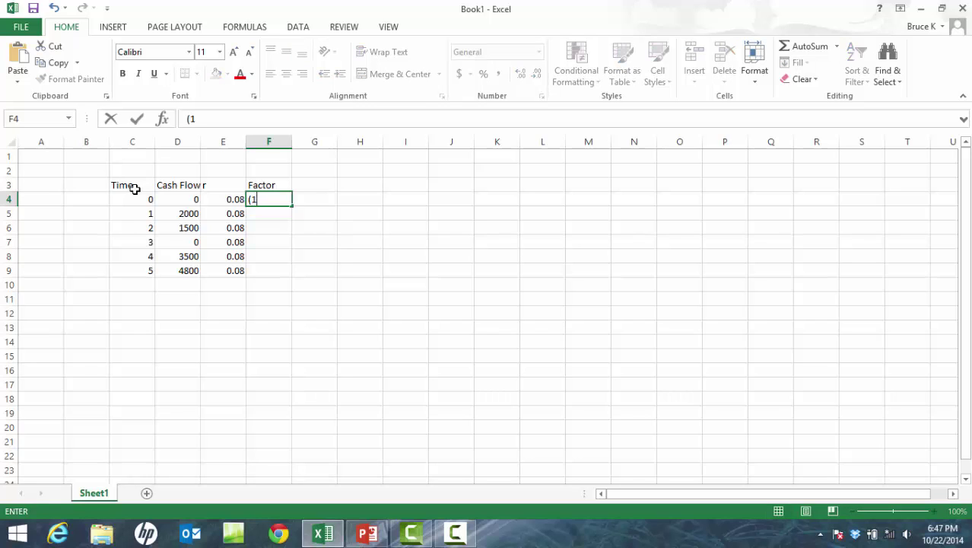
type("+")
key("Left")
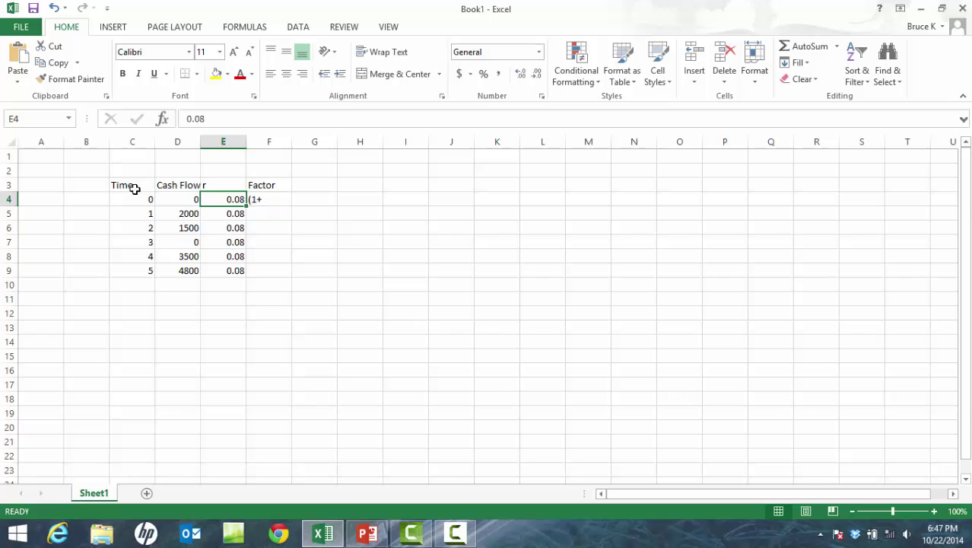
key("F2")
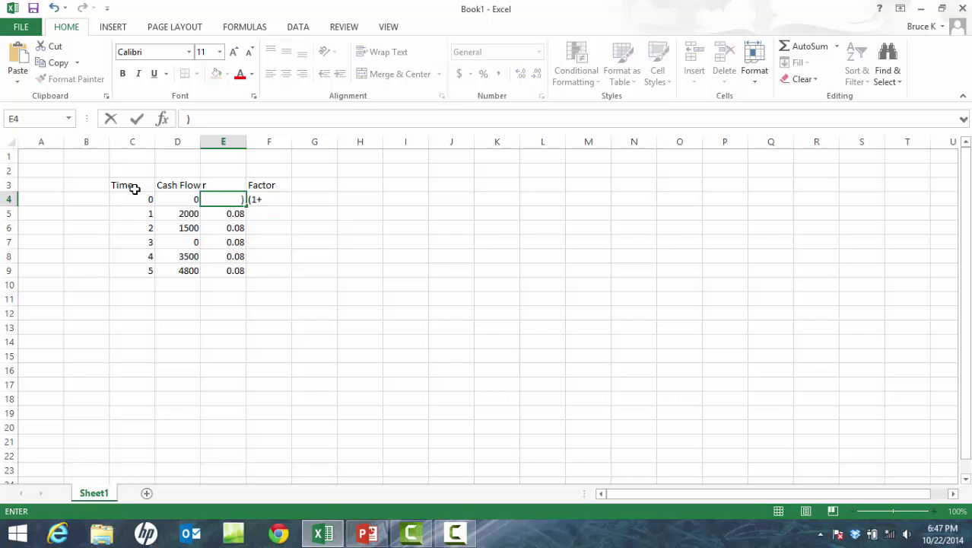
key("Escape")
key("Right")
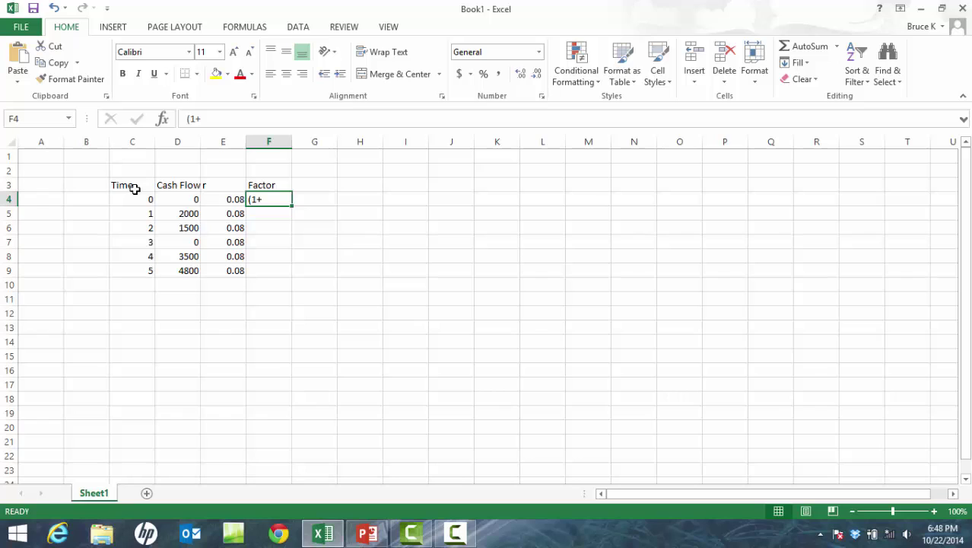
- Enter the compounding factor formula +(1+E4)^(5-C4) in cell F4 of the Factor column
type("+(1+")
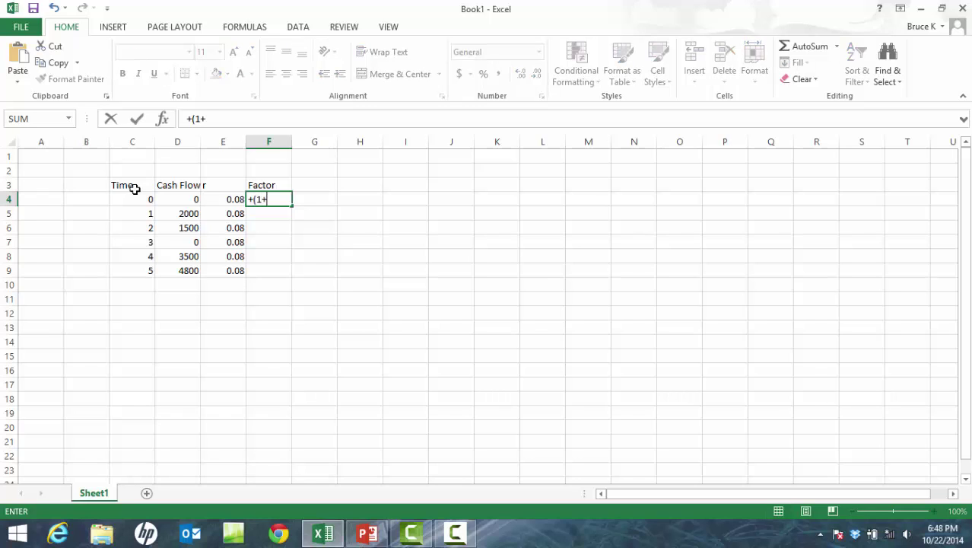
key("Left")
type(")")
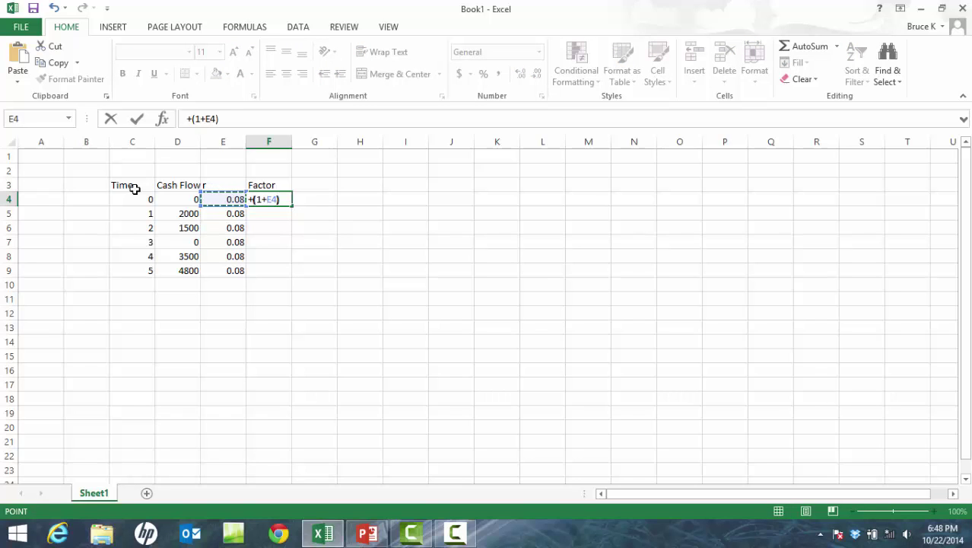
type("^(")
type("5-")
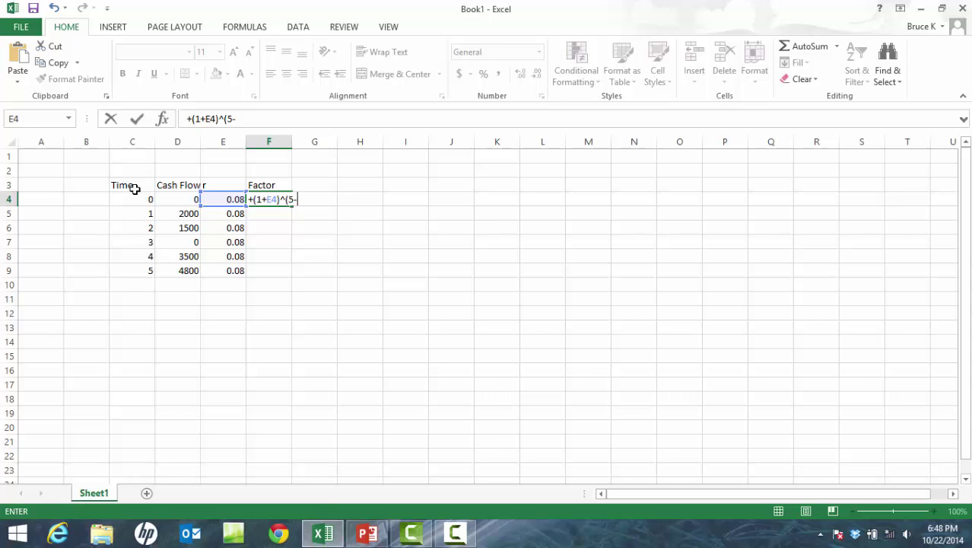
left_click(135, 194)
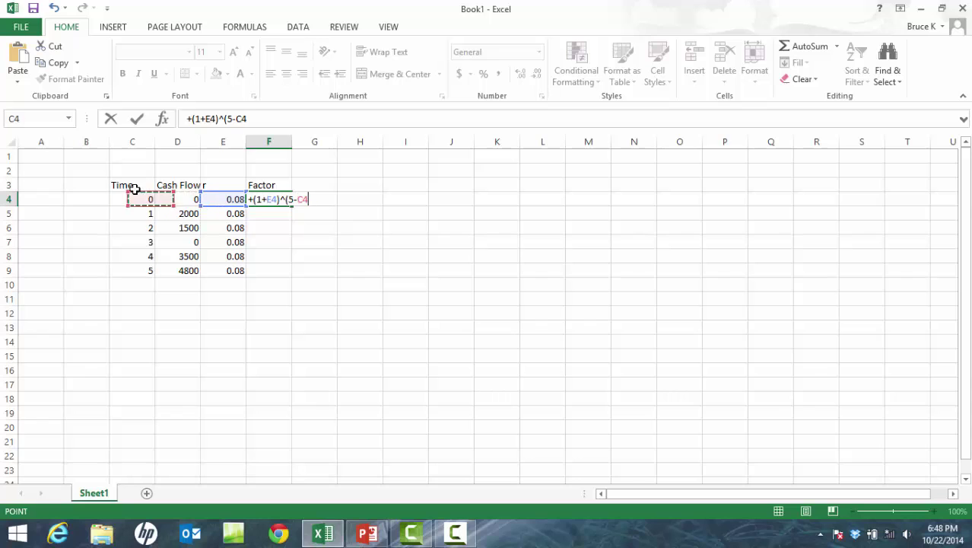
type(")")
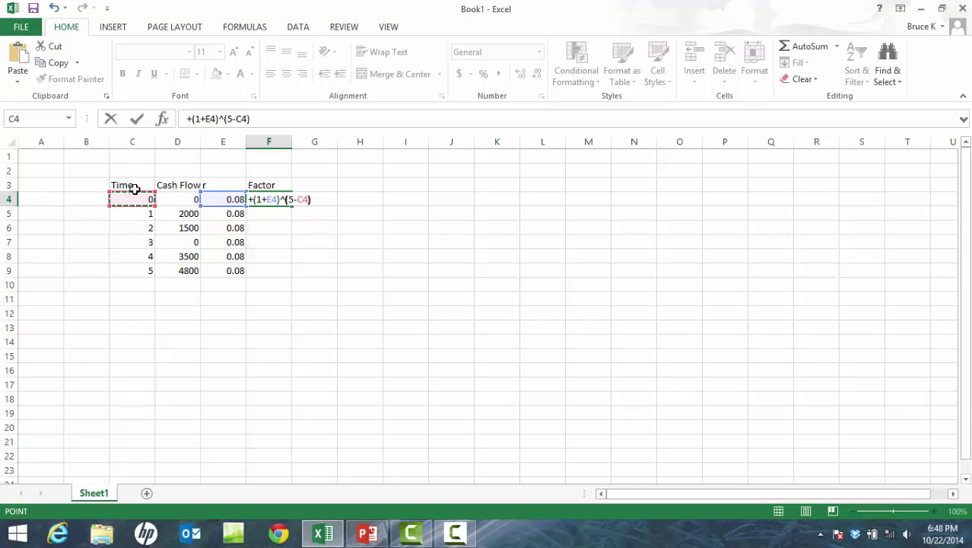
key("Return")
key("Up")
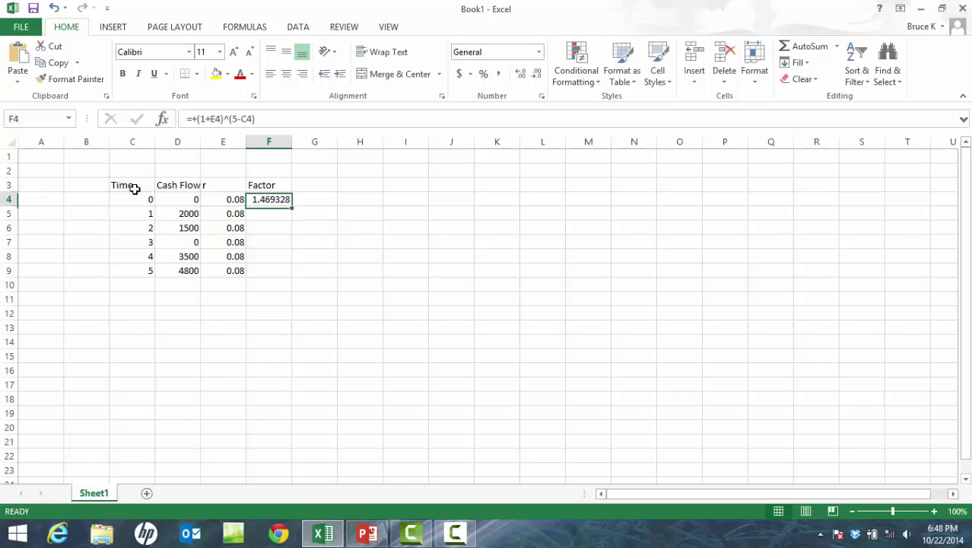
- Enter the heading FV in cell G3, beside the Factor heading
key("Right")
key("Up")
type("FV")
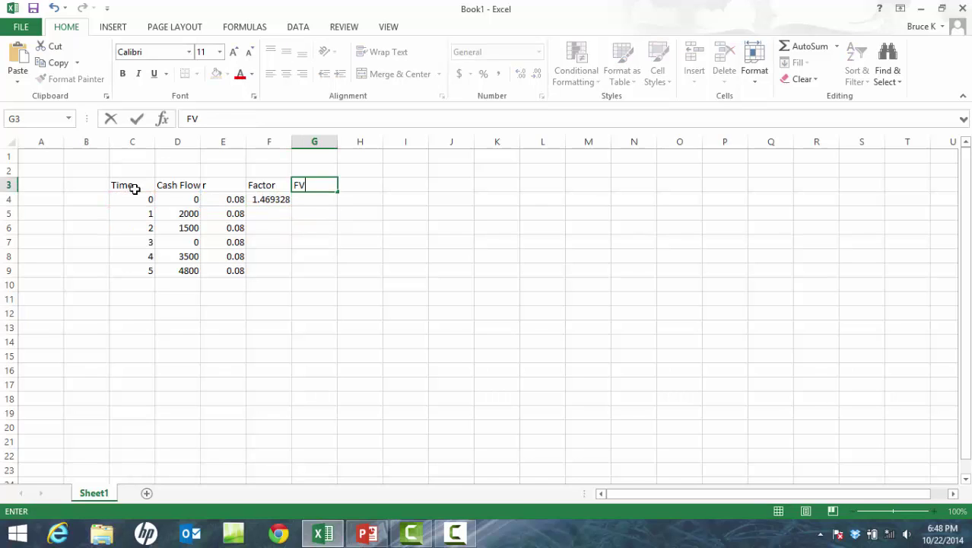
key("Return")
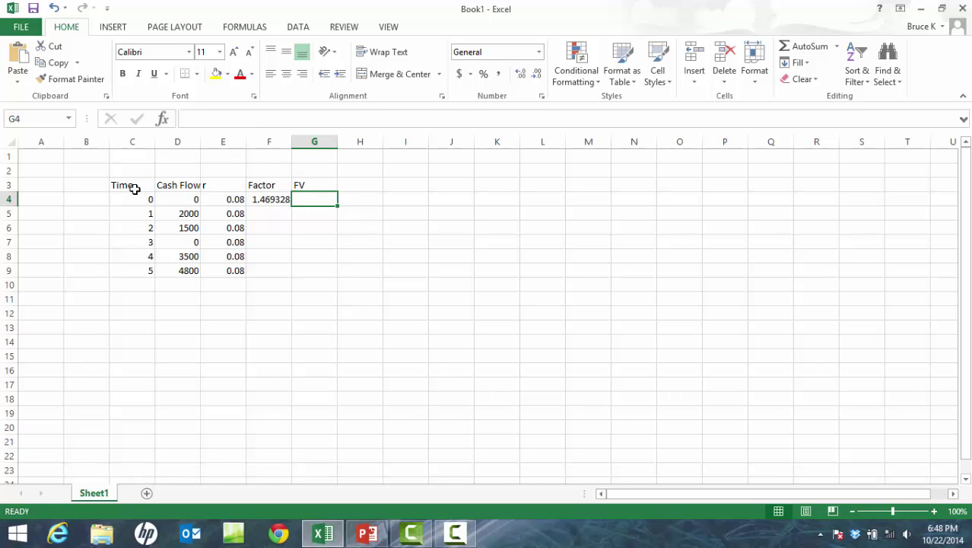
- Enter the formula +D4*F4 in G4 to multiply the period 0 cash flow by its factor
type("+")
key("Left")
key("Left")
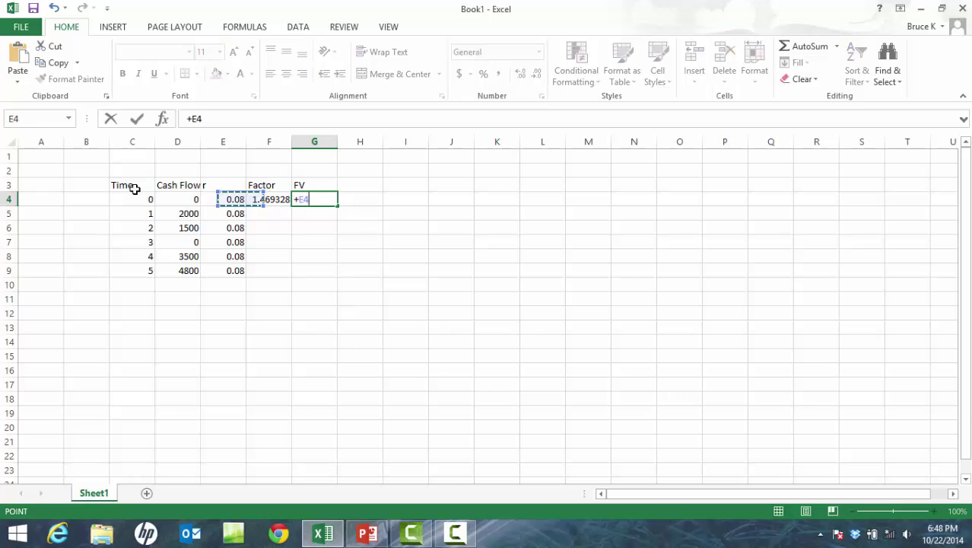
key("Left")
type("*")
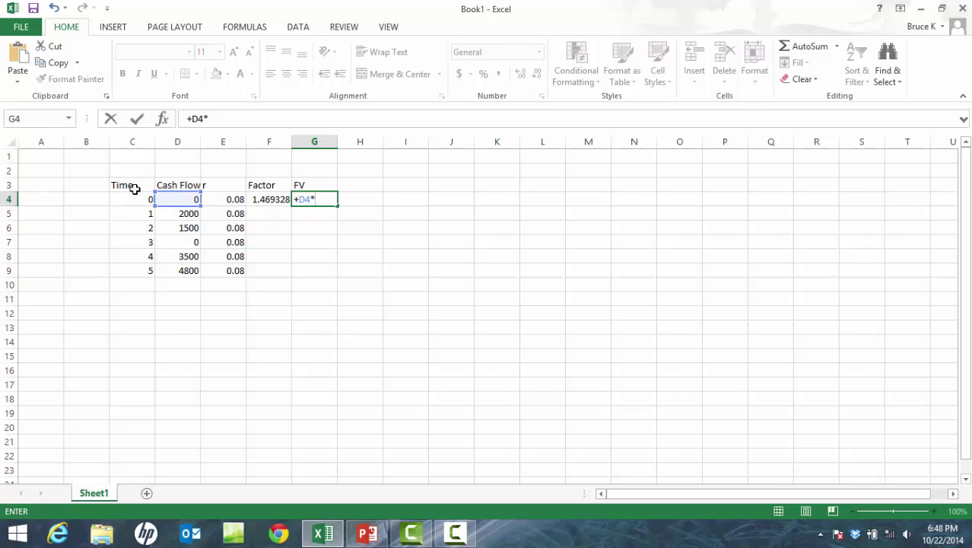
key("Left")
key("Return")
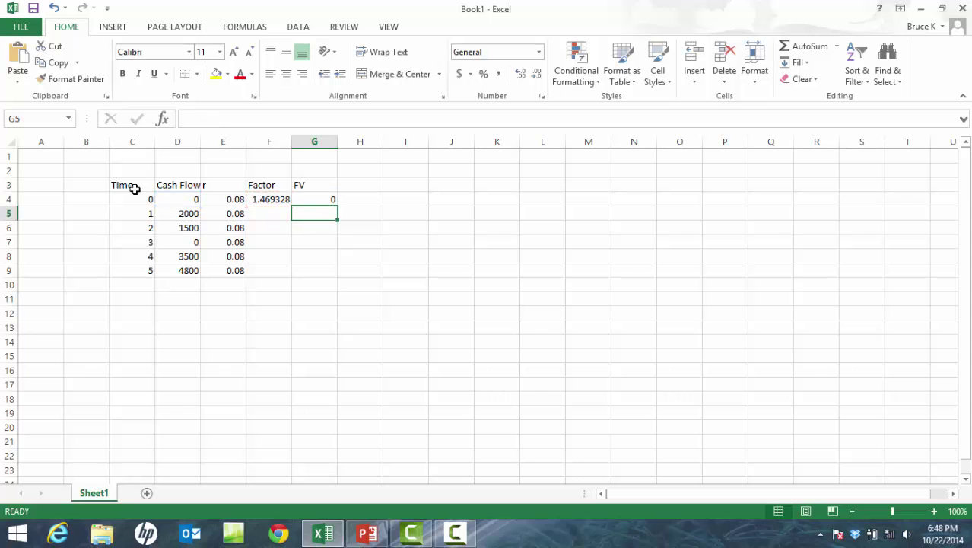
- Right-align the headings in C3:G3 and widen the Cash Flow column slightly
key("Up")
key("Up")
key("Left")
key("Left")
key("Left")
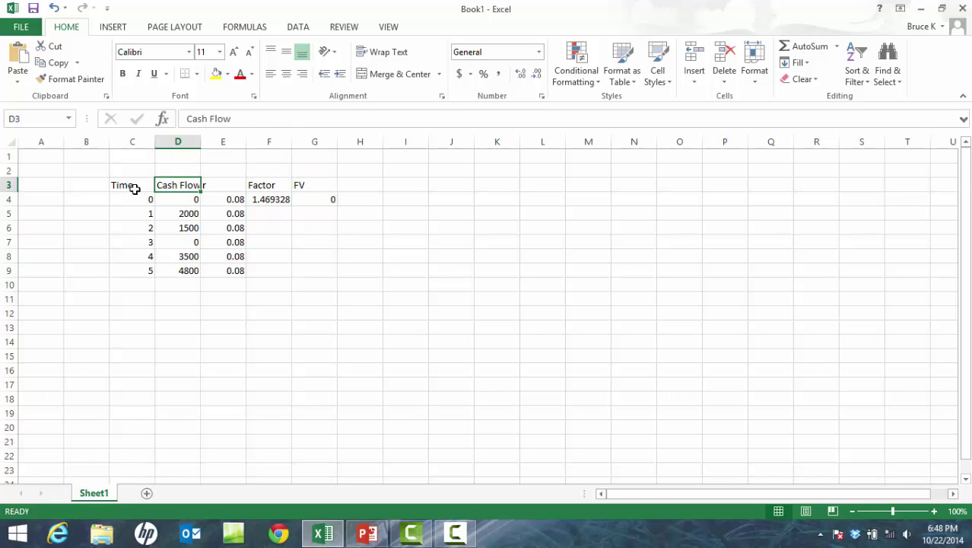
key("Left")
key("shift+Right")
key("shift+Right")
key("shift+Right")
key("shift+Right")
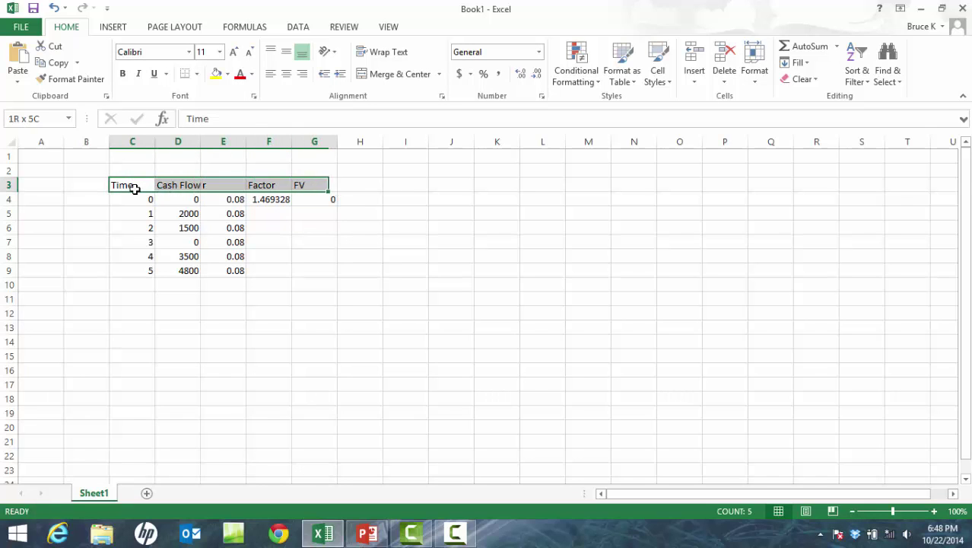
left_click(305, 79)
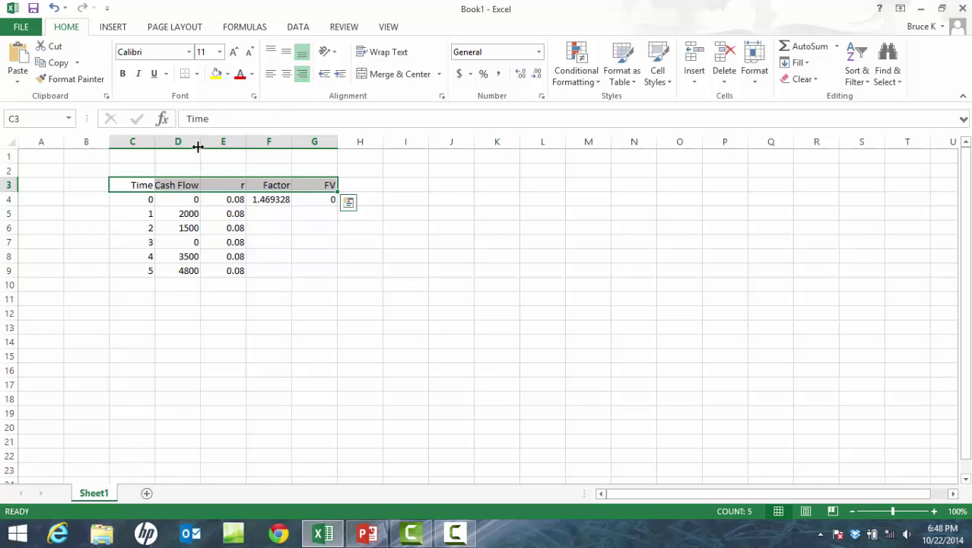
left_click_drag(200, 144, 218, 145)
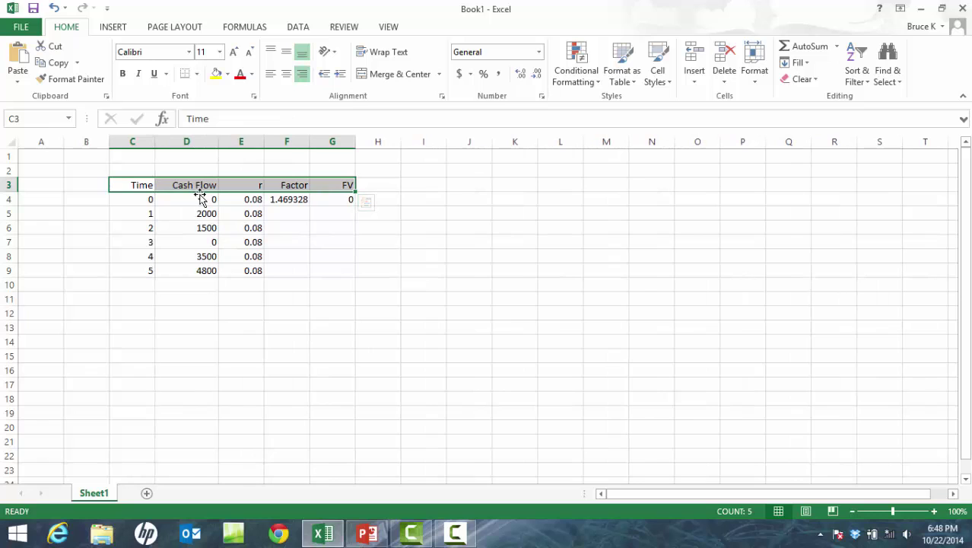
- Format the cash flows in D4:D9 to show two decimal places
left_click_drag(200, 198, 200, 269)
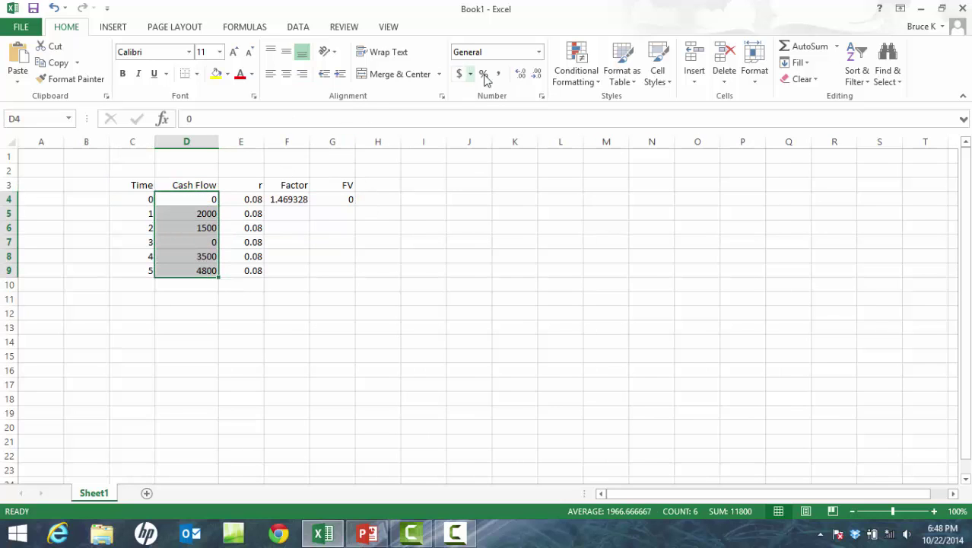
triple_click(521, 76)
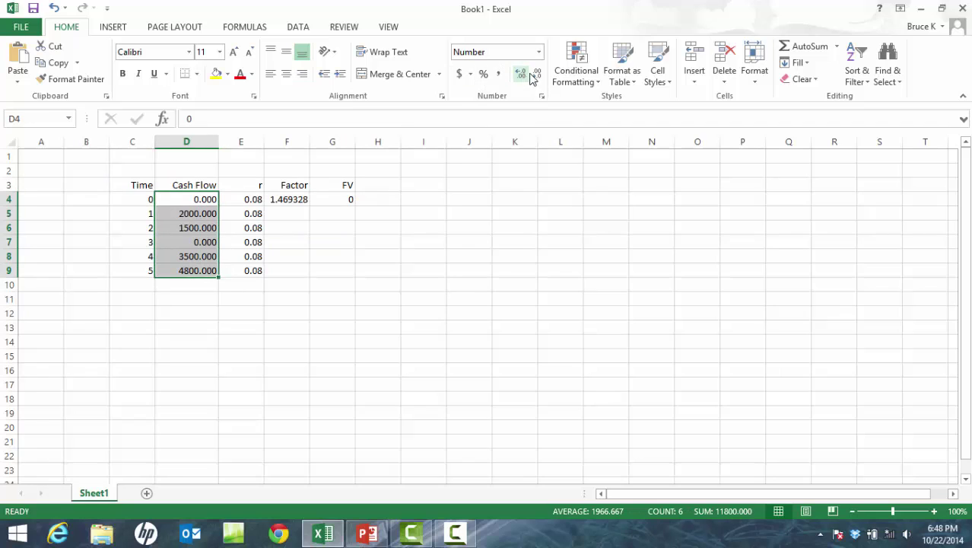
left_click(536, 74)
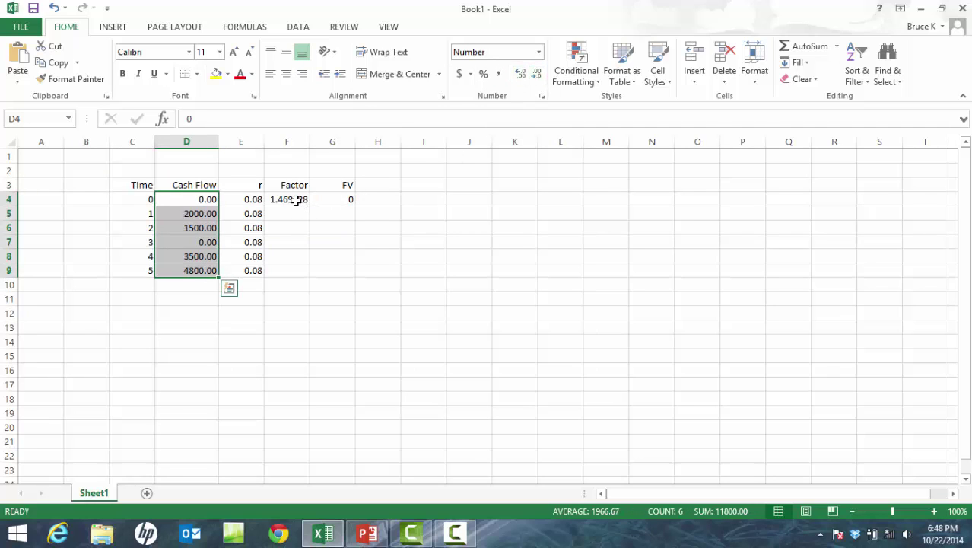
- Format the FV column cells G4:G11 to show two decimal places
left_click_drag(340, 199, 338, 302)
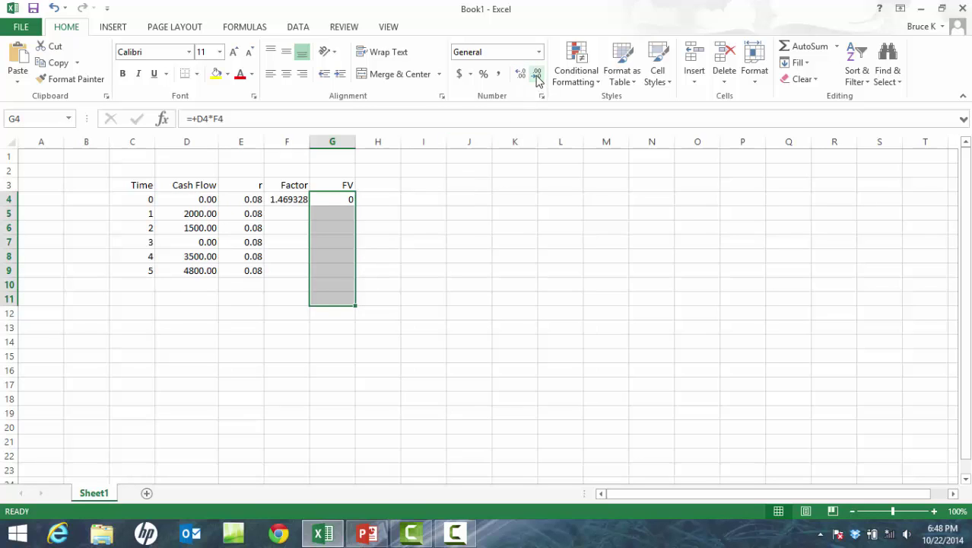
left_click(537, 74)
left_click(536, 74)
left_click(536, 75)
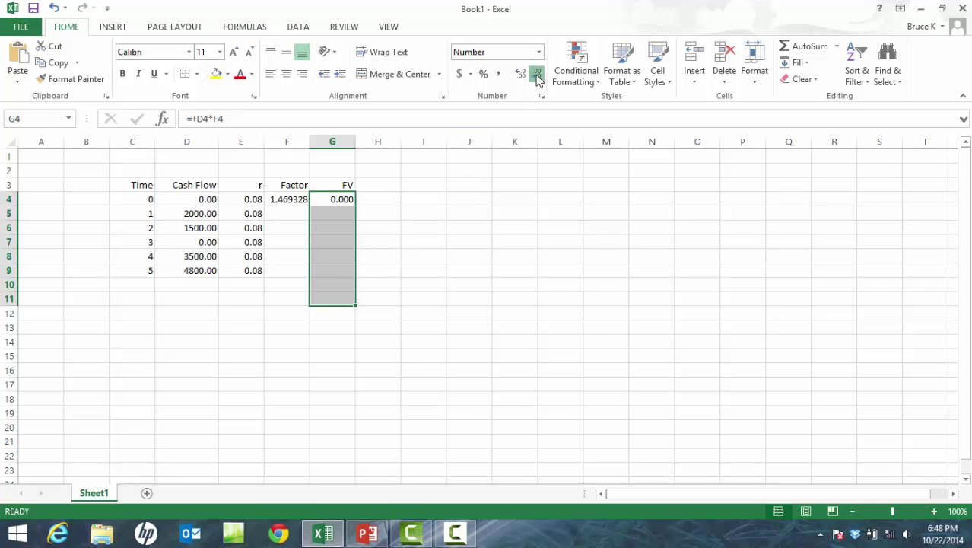
left_click(535, 76)
left_click(335, 213)
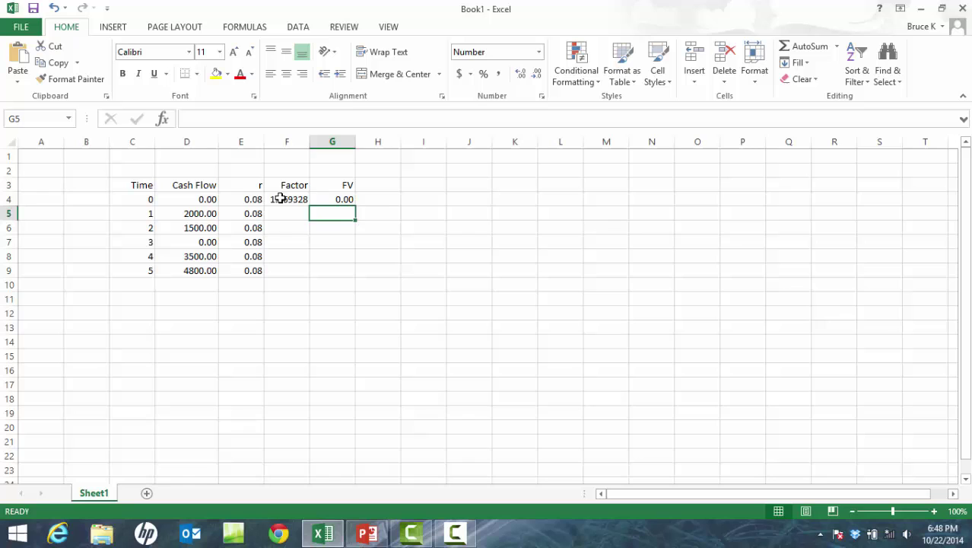
left_click_drag(280, 199, 329, 199)
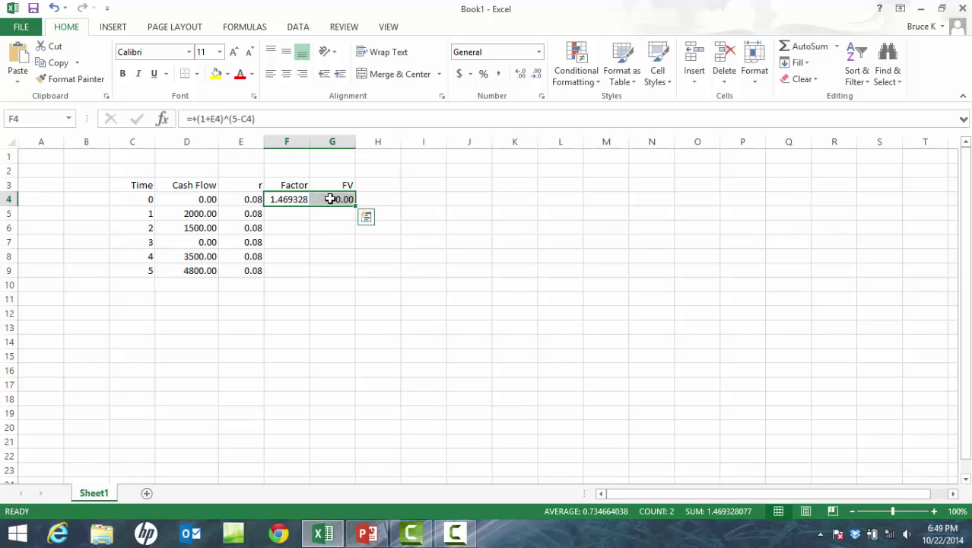
key("ctrl+c")
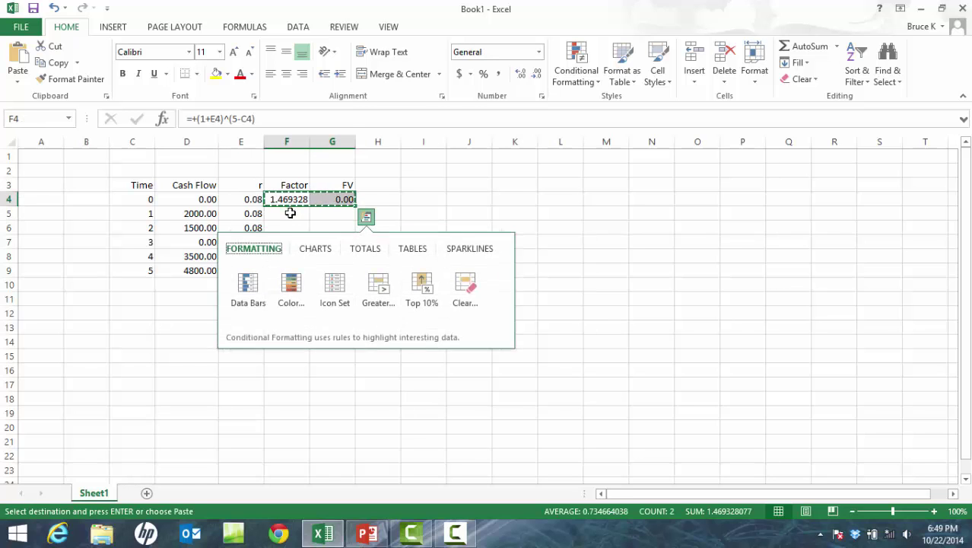
left_click(289, 211)
key("shift+Down")
key("shift+Down")
key("shift+Down")
key("shift+Down")
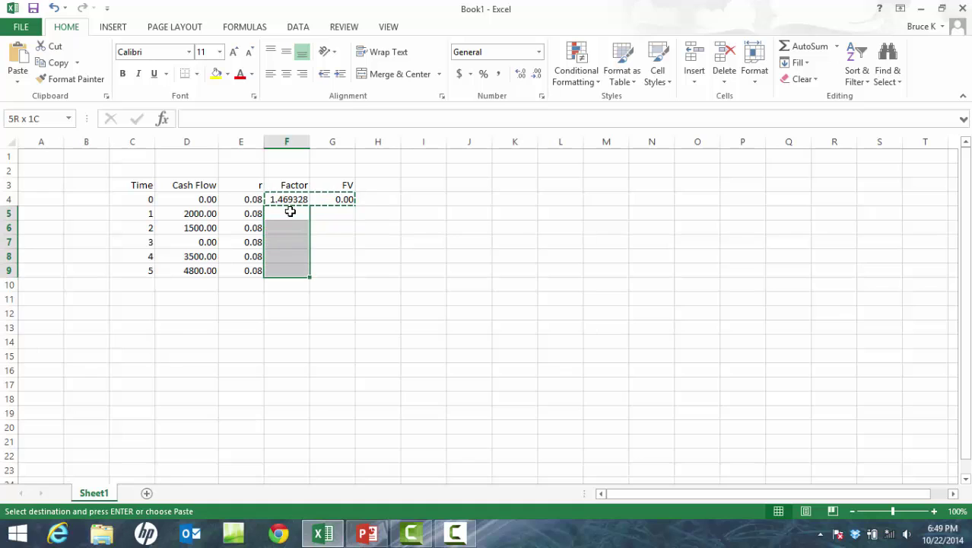
type("v")
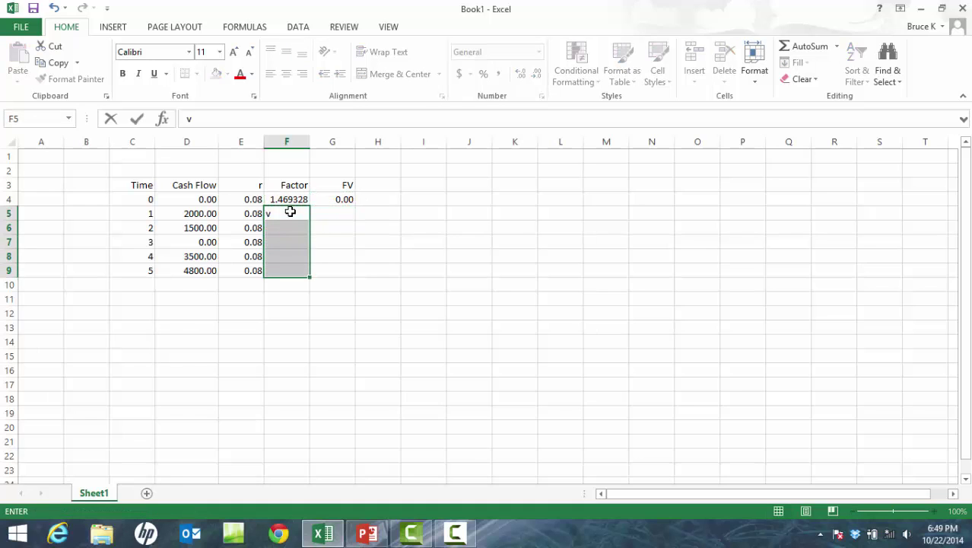
key("Escape")
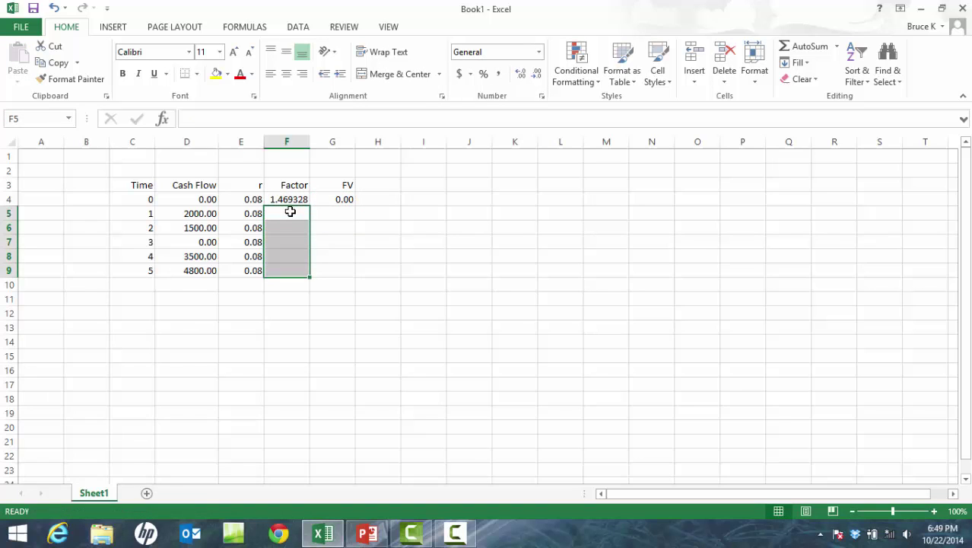
- Copy the Factor and FV formulas from F4:G4 down to rows 5 through 9
key("Up")
key("shift+Right")
key("ctrl+c")
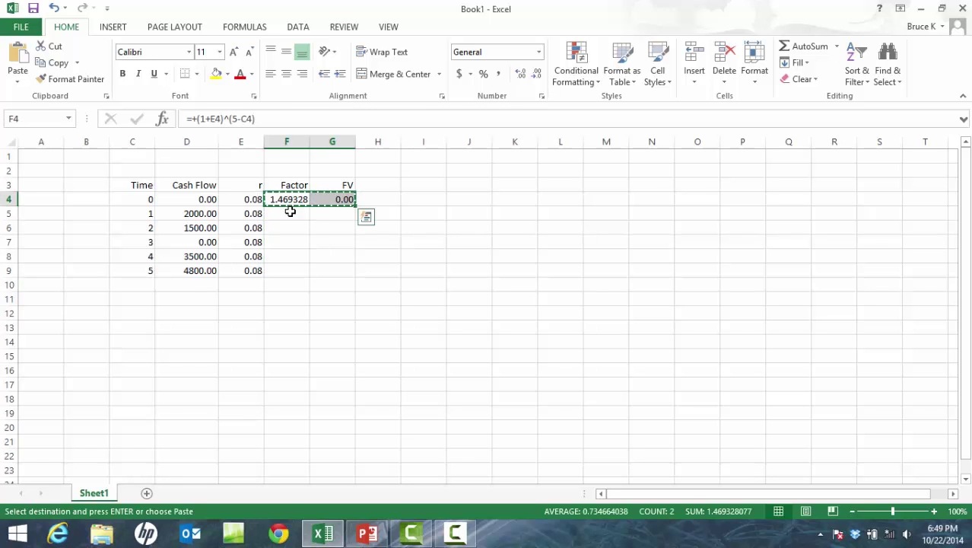
key("Down")
key("shift+Down")
key("shift+Down")
key("shift+Down")
key("shift+Down")
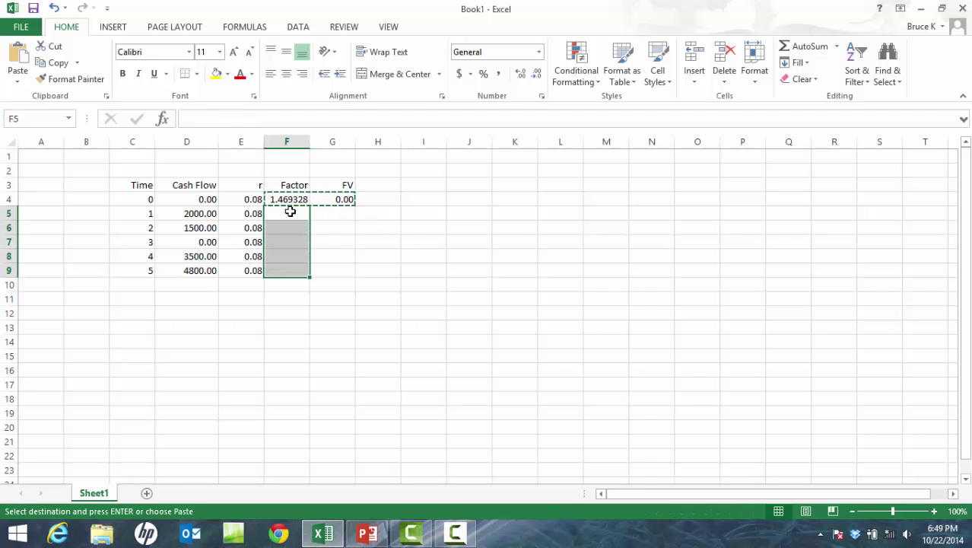
key("ctrl+v")
key("Right")
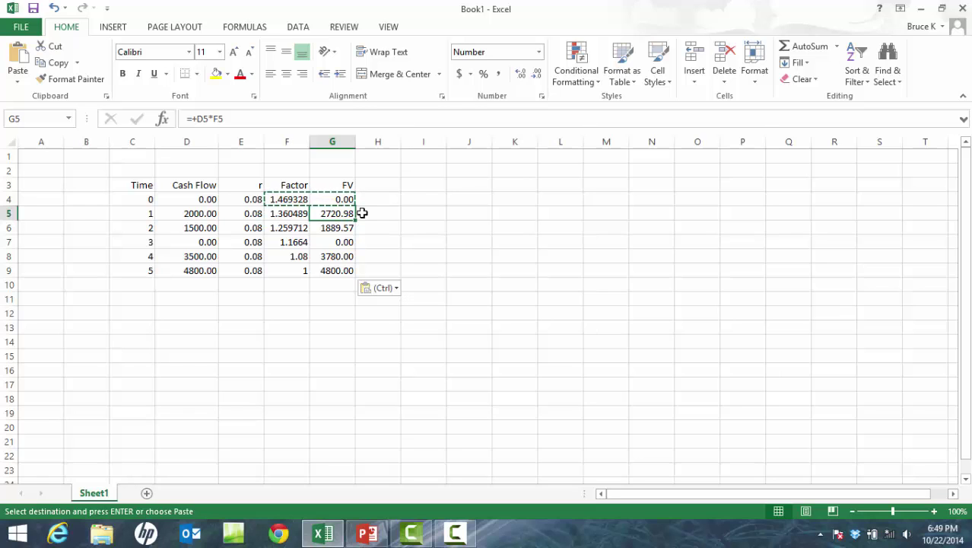
- Total the FV column in G11 with =SUM(G4:G9) and format the total with the comma style
left_click(335, 295)
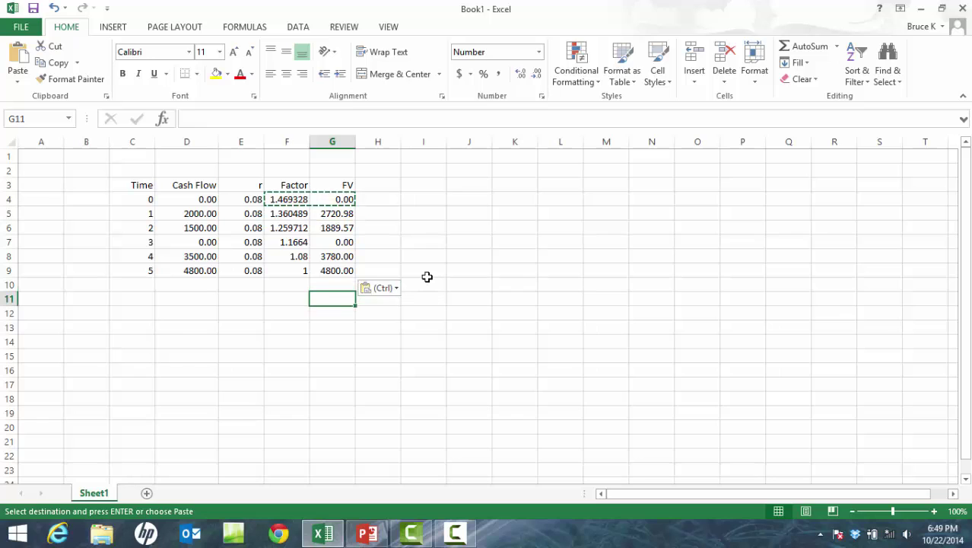
key("Escape")
type("=sum(")
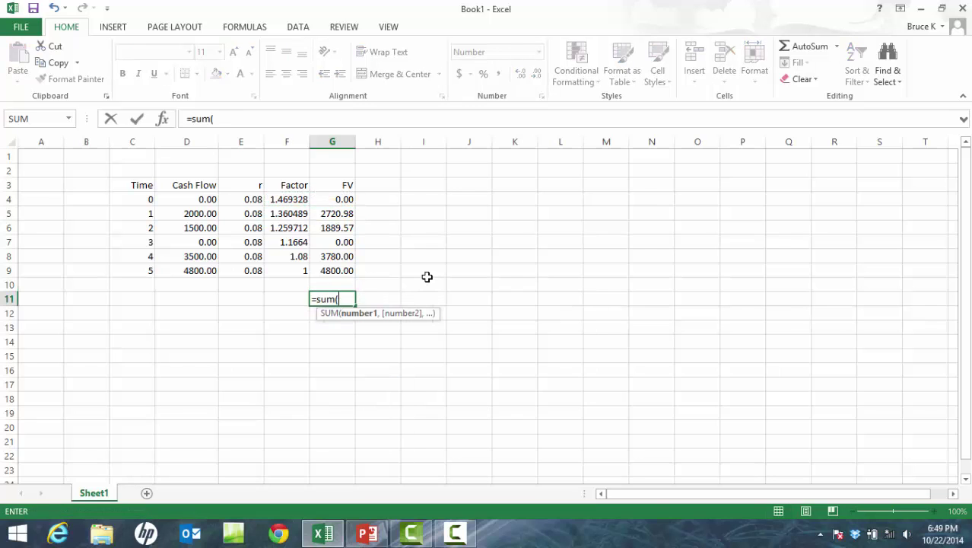
key("Up")
key("Up")
key("shift+Up")
key("shift+Up")
key("shift+Up")
key("shift+Up")
key("shift+Up")
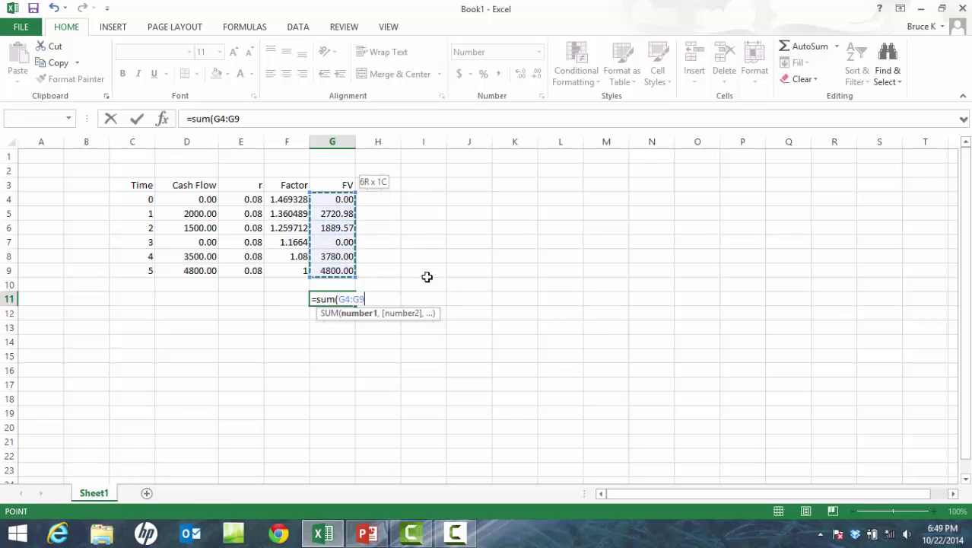
key("Return")
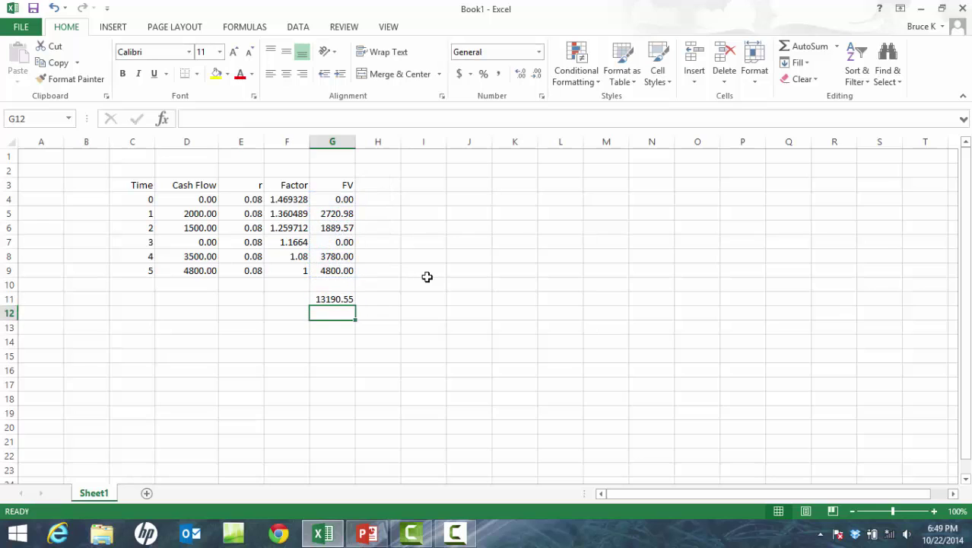
left_click(332, 298)
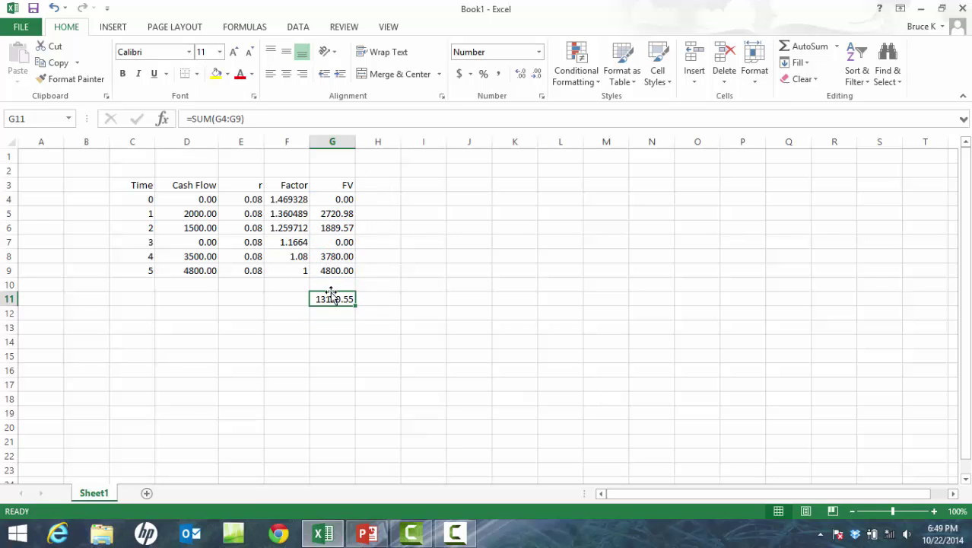
left_click(498, 73)
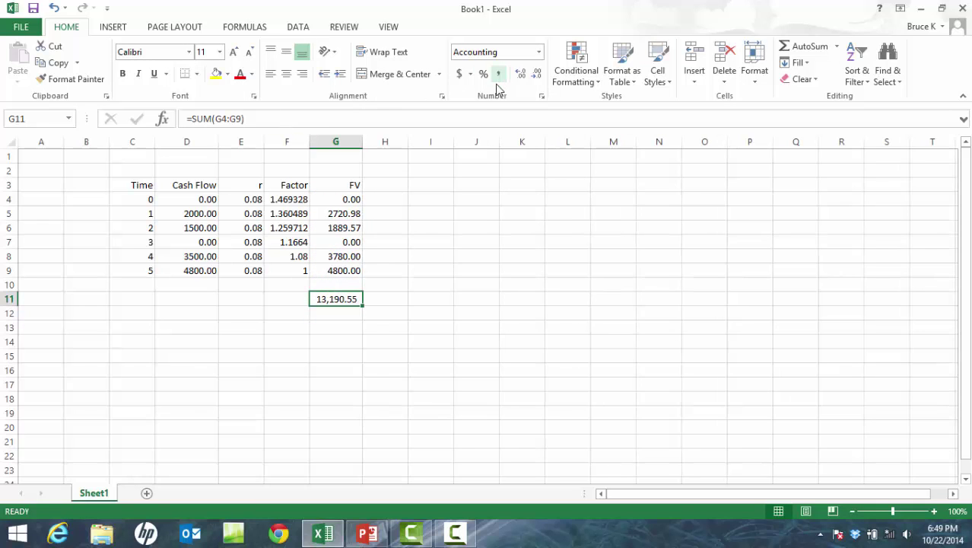
- Apply the comma style to the FV values in G4:G9
left_click_drag(346, 199, 344, 262)
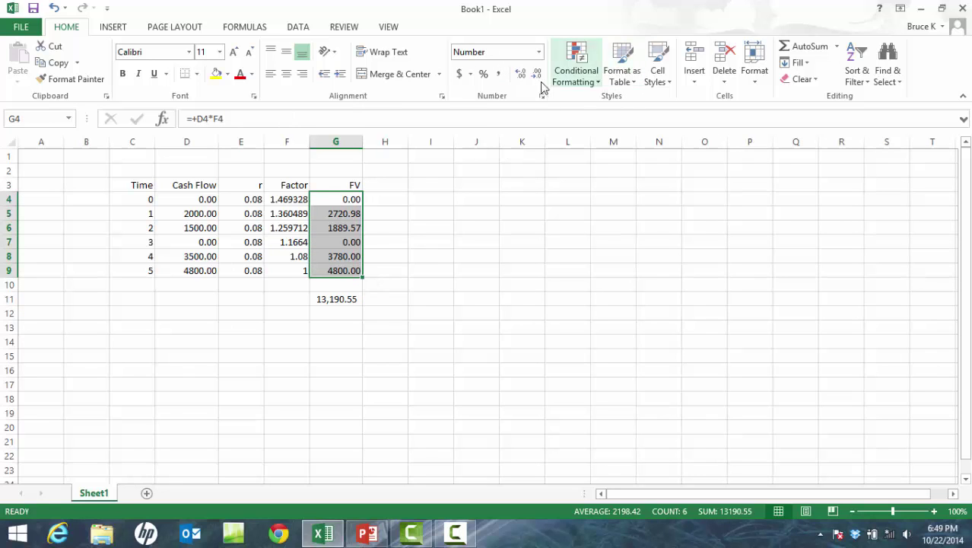
left_click(498, 74)
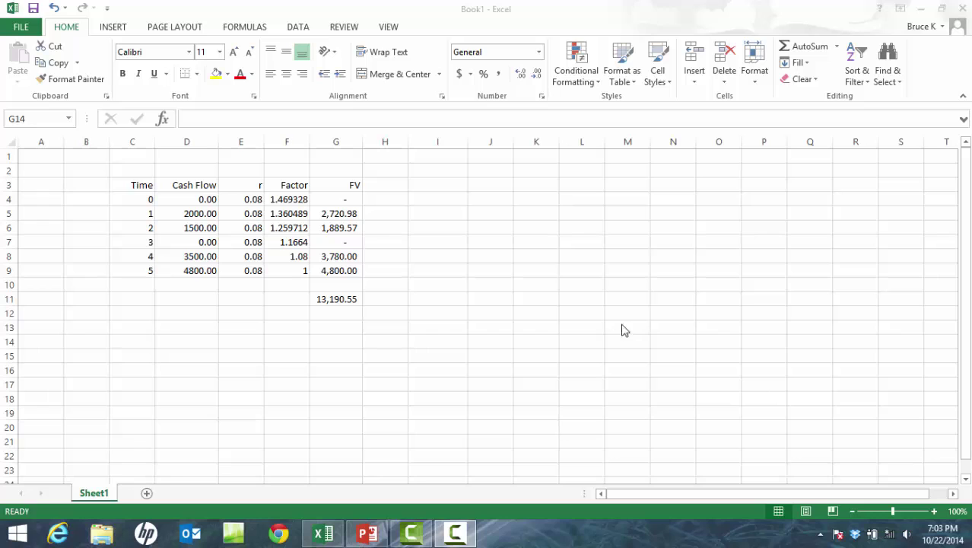
- Enter the heading FV in cell I3 for a second future value column
left_click(449, 186)
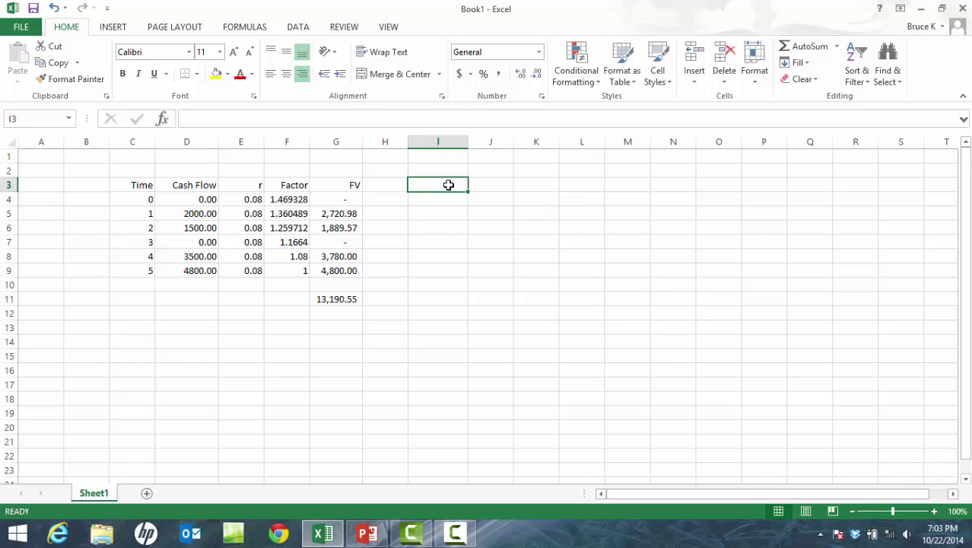
type("FV")
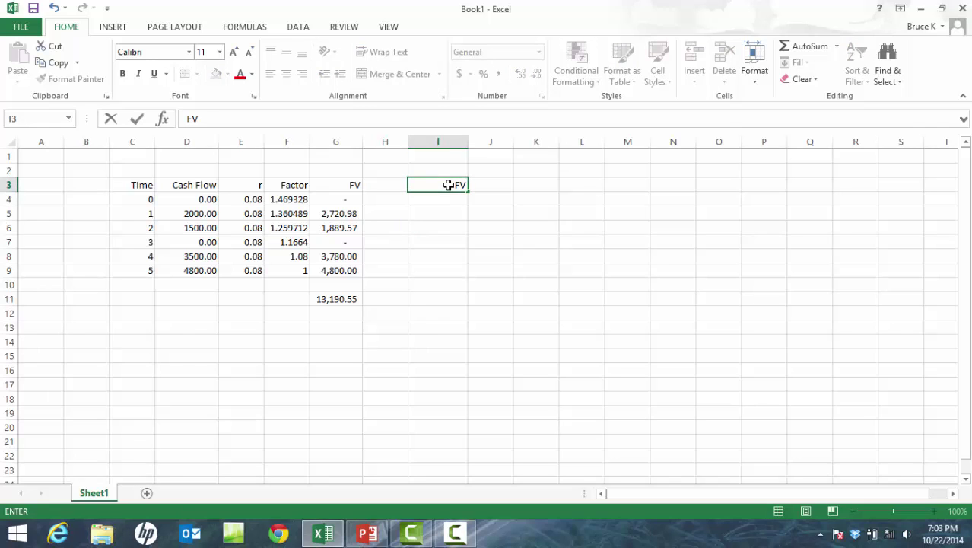
key("Return")
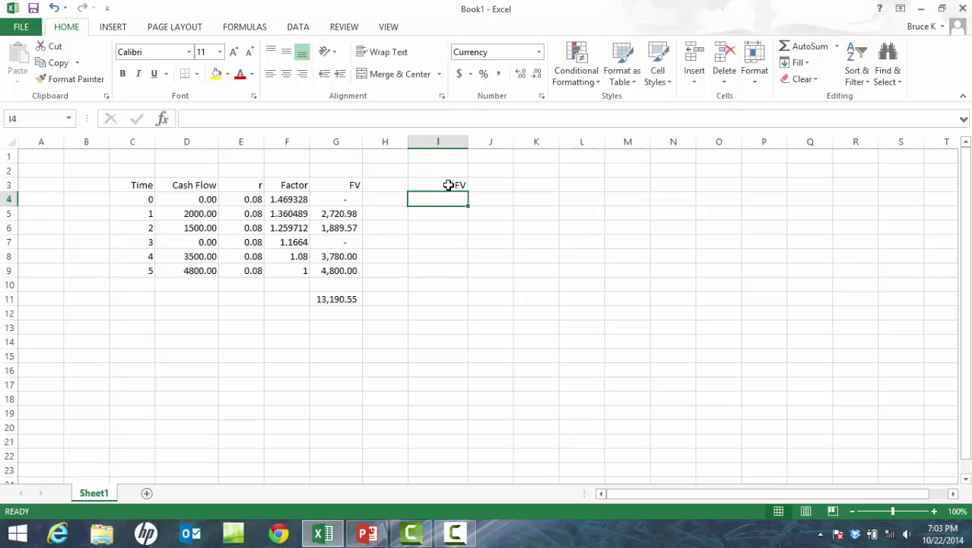
- Enter the formula =FV(E4,5-C4,0,D4) in I4 to compute the first cash flow's future value
type("=")
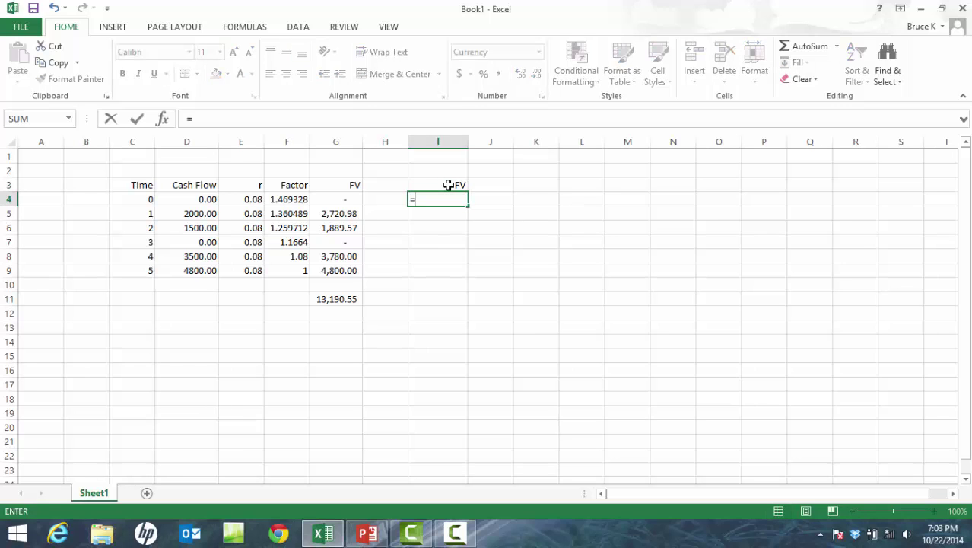
type("fv(")
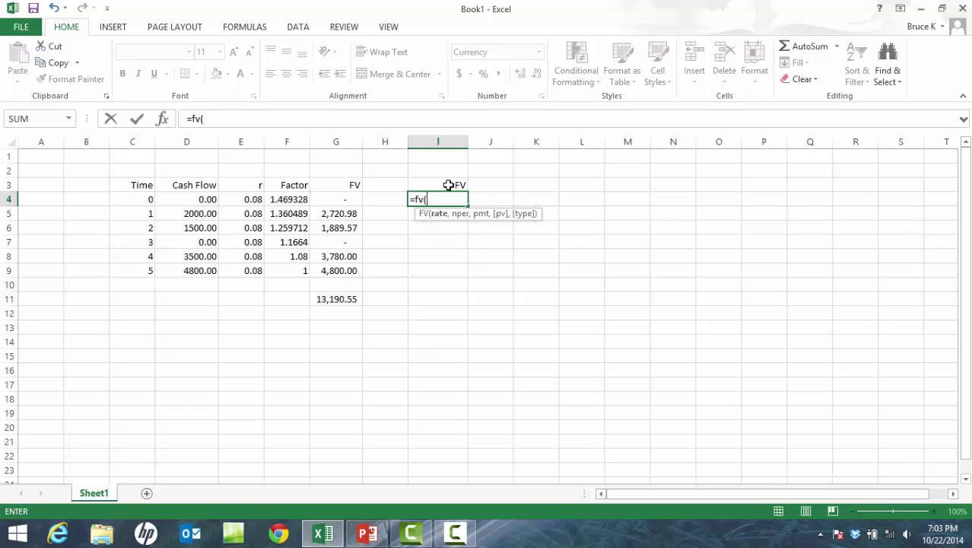
key("Left")
key("Left")
key("Left")
key("Left")
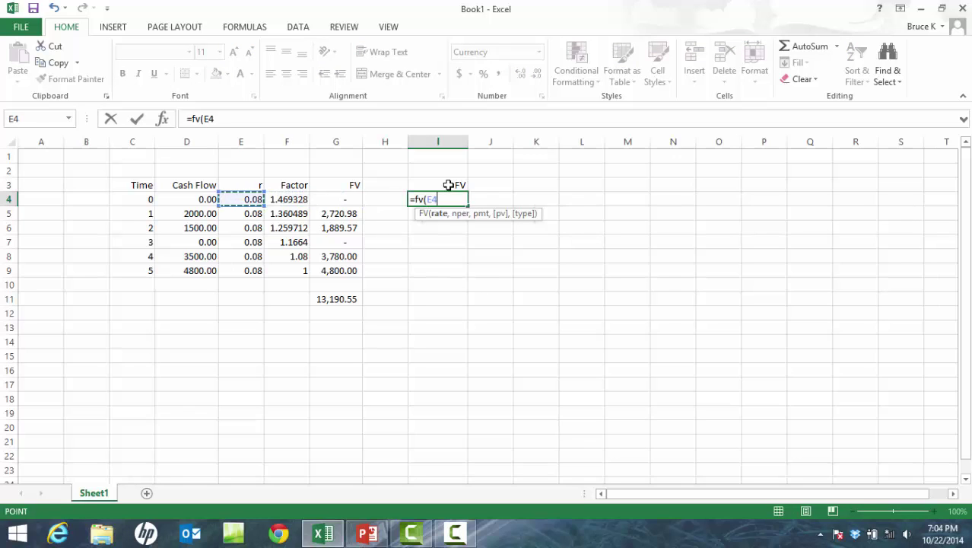
type(",")
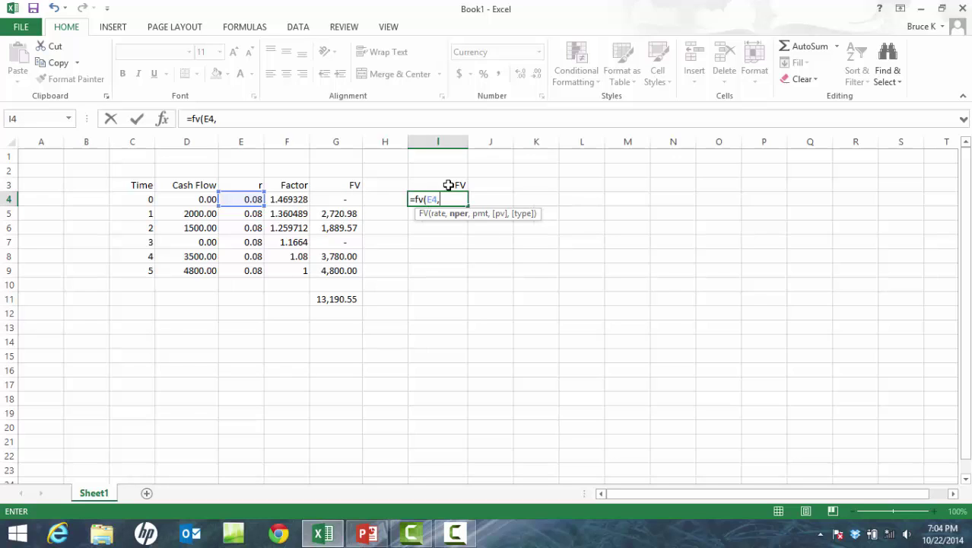
type("5-")
key("Left")
key("Left")
key("Left")
key("Left")
key("Left")
key("Left")
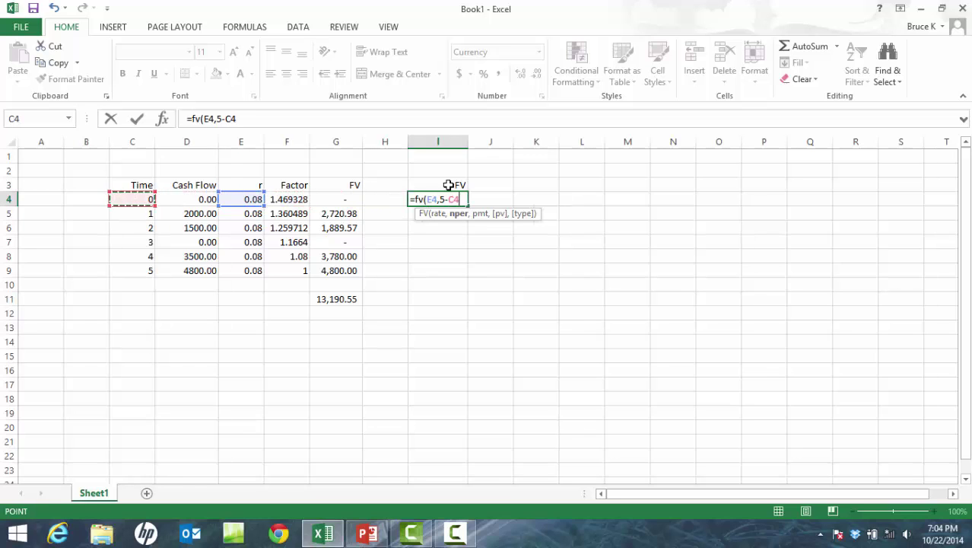
type(",")
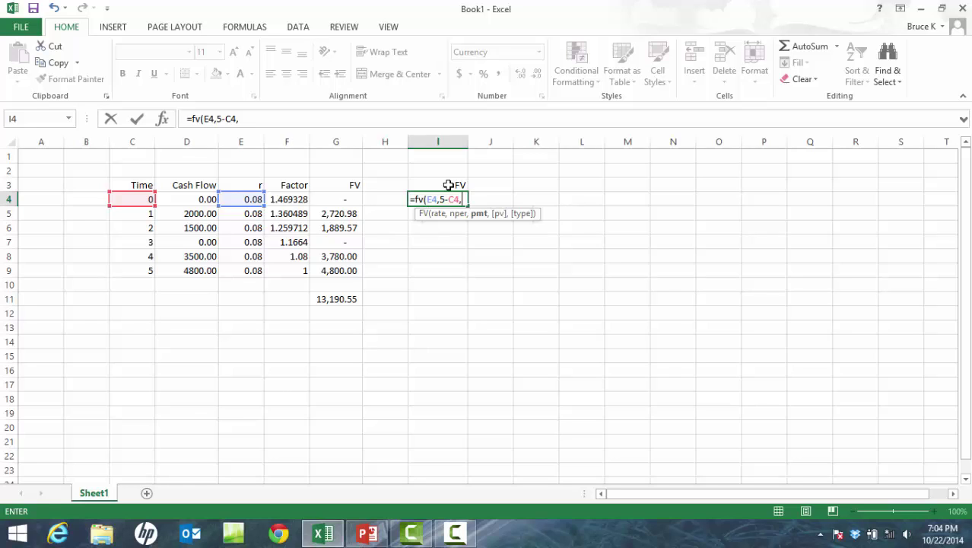
type("0,")
key("Left")
key("Left")
key("Left")
key("Left")
key("Left")
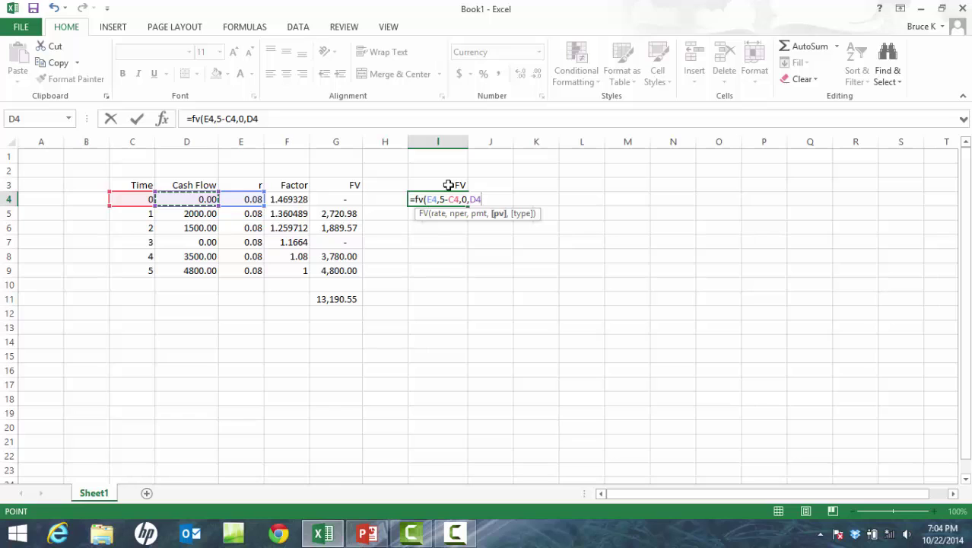
type(")")
key("Return")
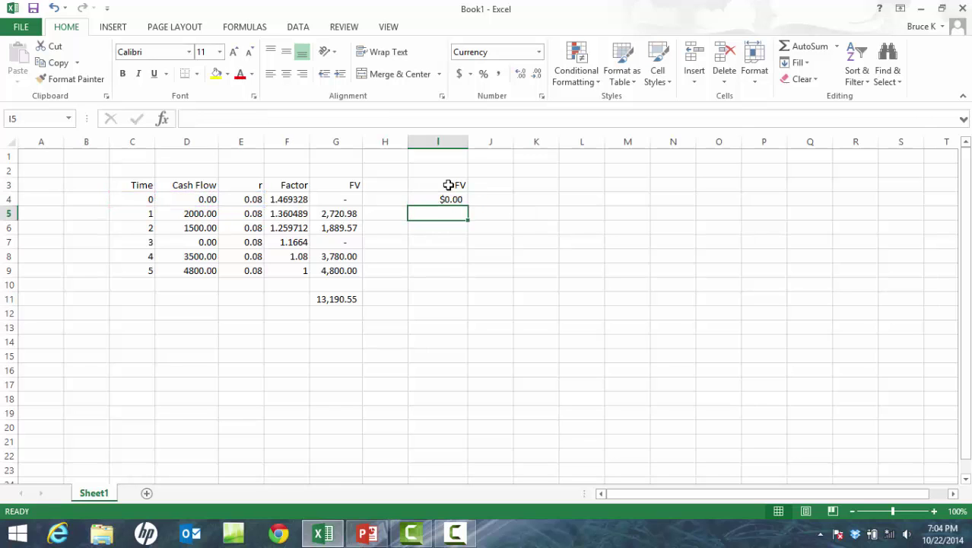
key("Up")
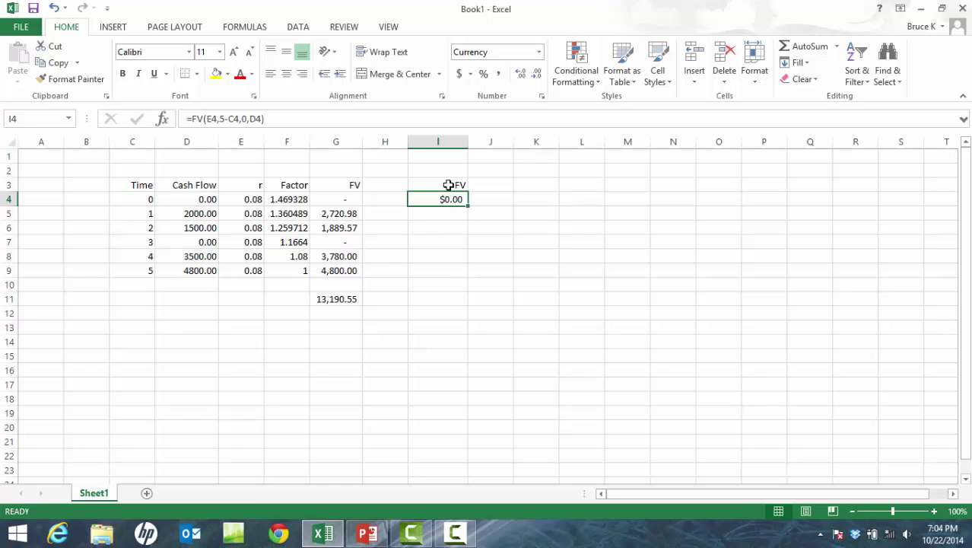
key("ctrl+c")
key("Down")
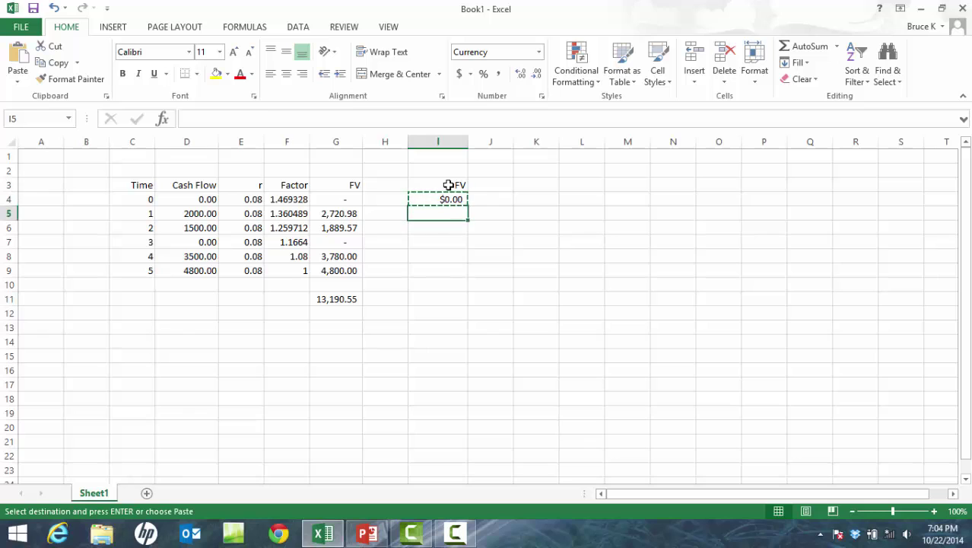
key("shift+Down")
key("shift+Down")
key("shift+Down")
key("shift+Down")
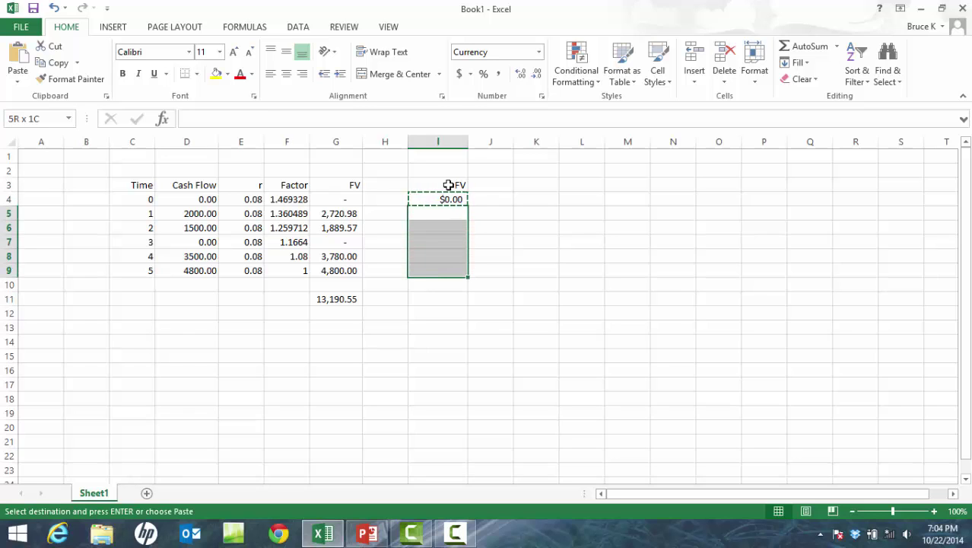
- Make the present value argument in I4 negative so the formula reads =FV(E4,5-C4,0,-D4)
key("Up")
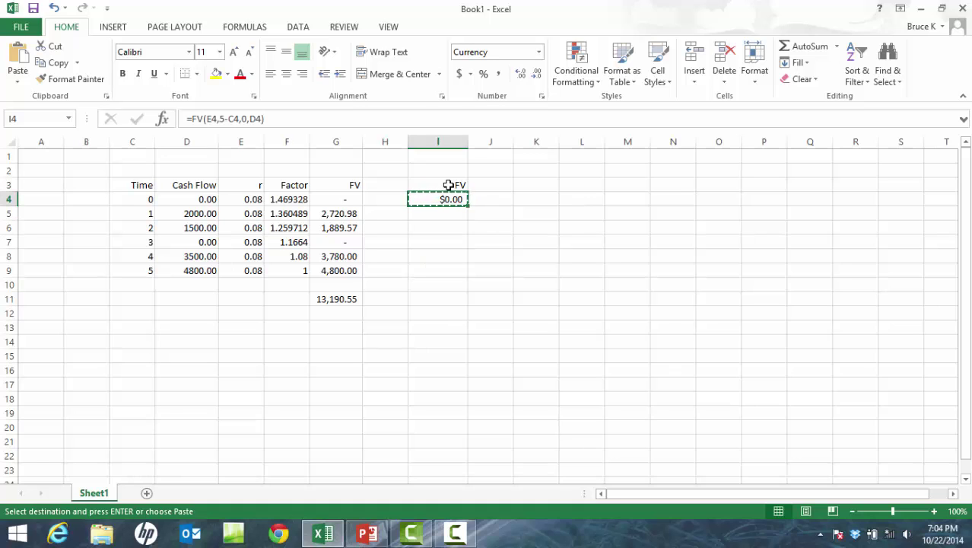
key("F2")
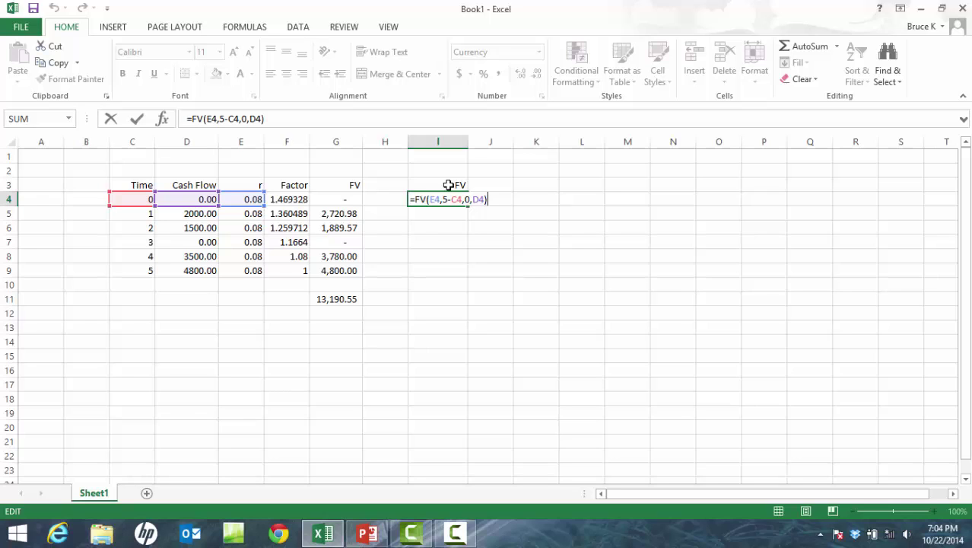
key("Left")
key("Left")
key("Left")
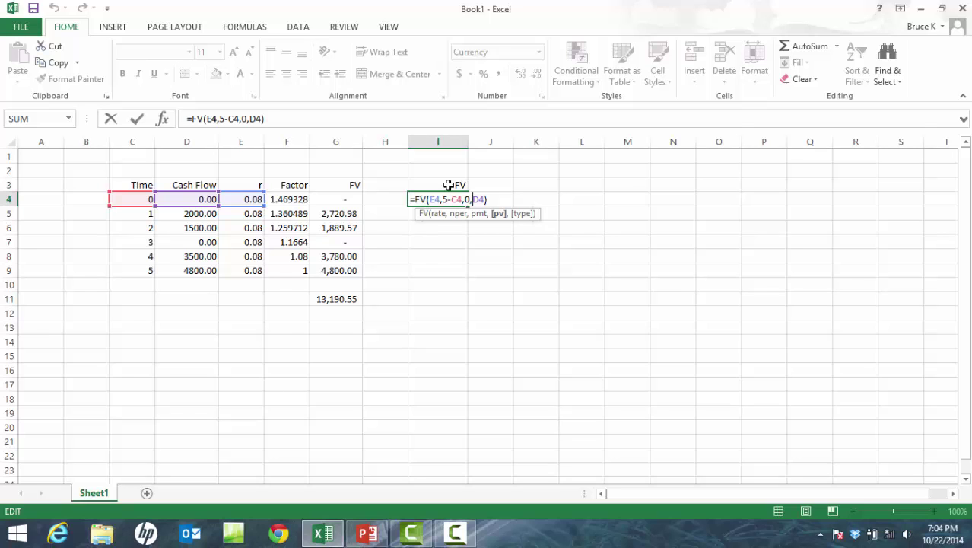
type("-")
key("Return")
- Copy the FV function formula from I4 down to I5:I9
key("Up")
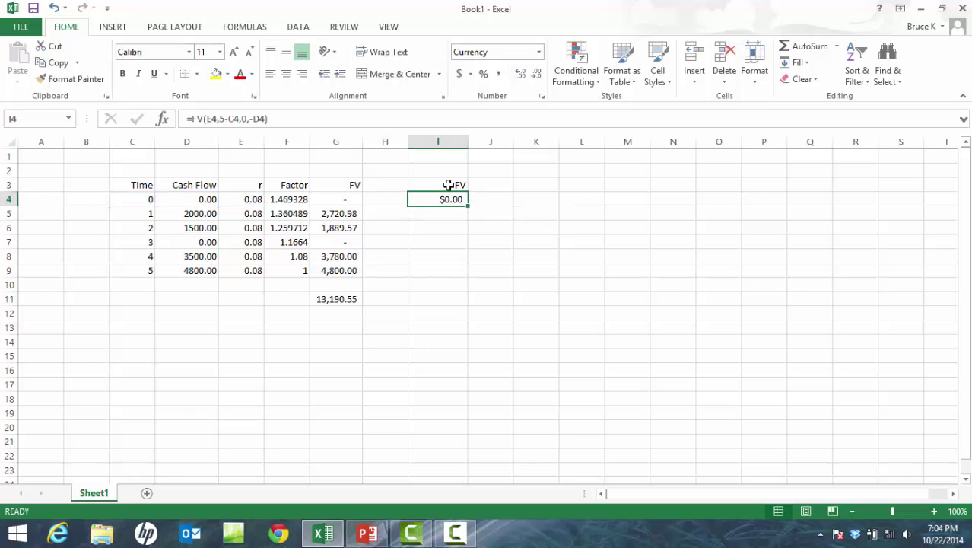
key("ctrl+c")
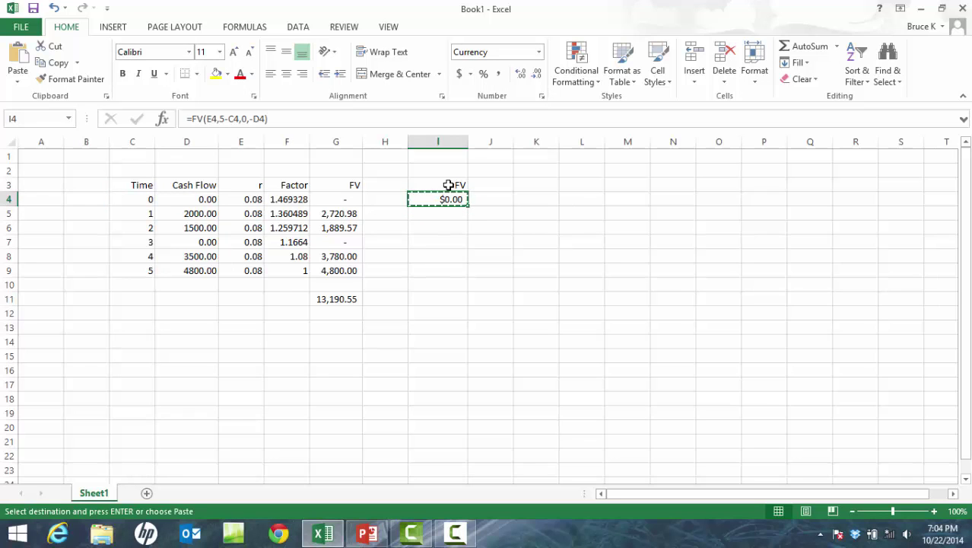
key("Down")
key("shift+Down")
key("shift+Down")
key("shift+Down")
key("shift+Down")
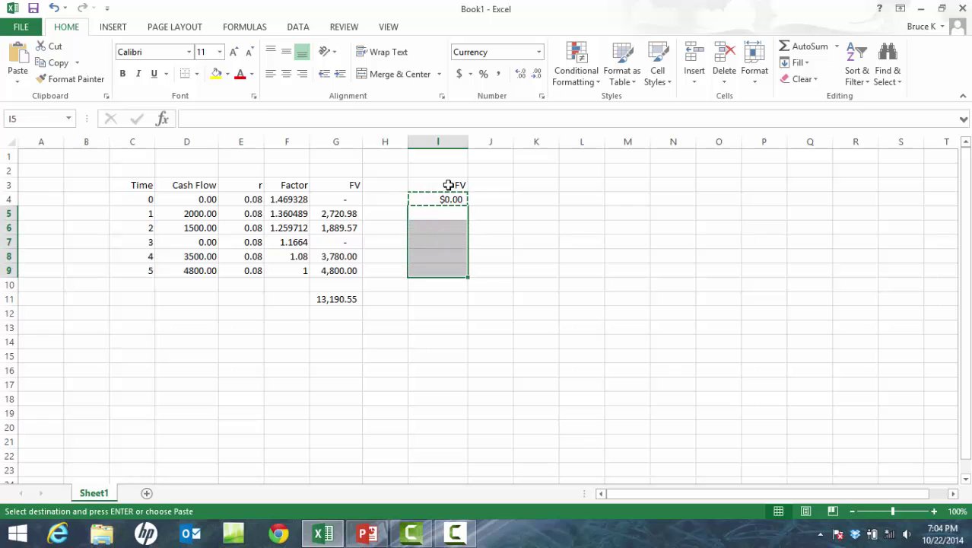
key("ctrl+v")
- Copy the total formula from G11 to I11 so it sums the second FV column, I4:I9
key("Down")
key("Down")
key("Down")
key("Down")
key("Down")
key("Down")
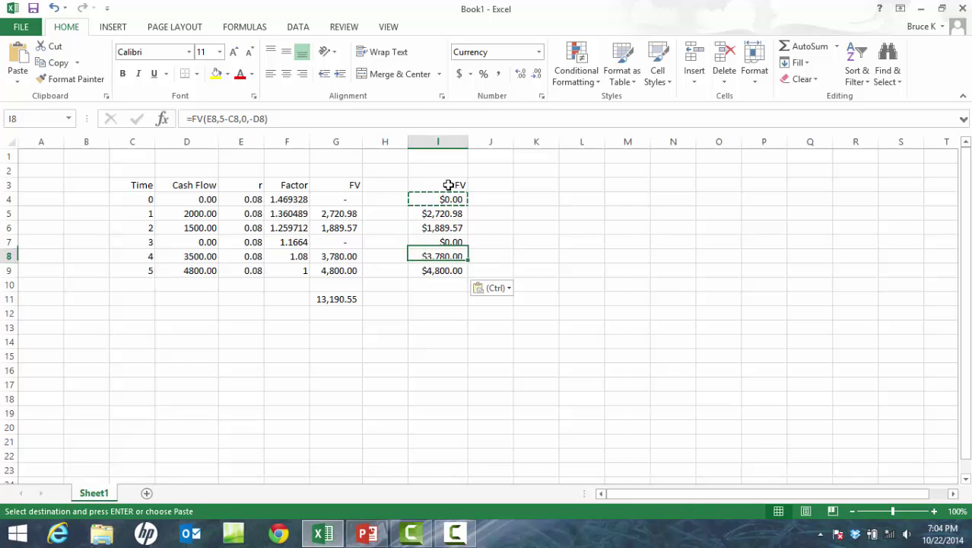
key("Left")
key("Left")
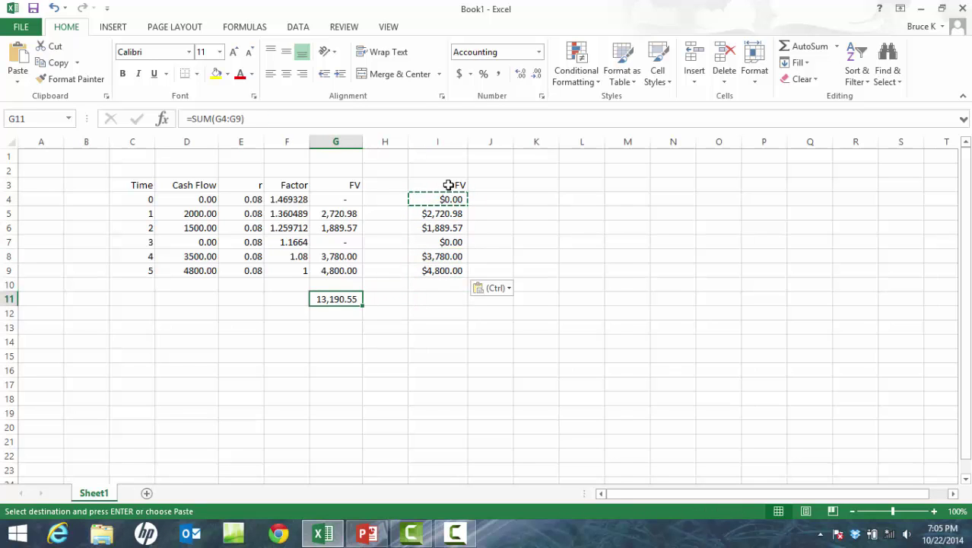
key("ctrl+c")
key("Right")
key("Right")
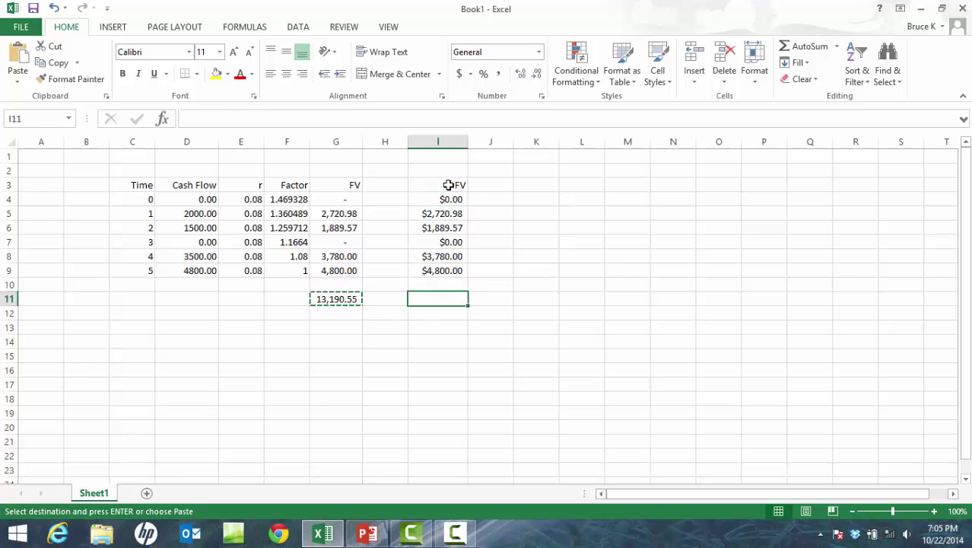
key("ctrl+v")
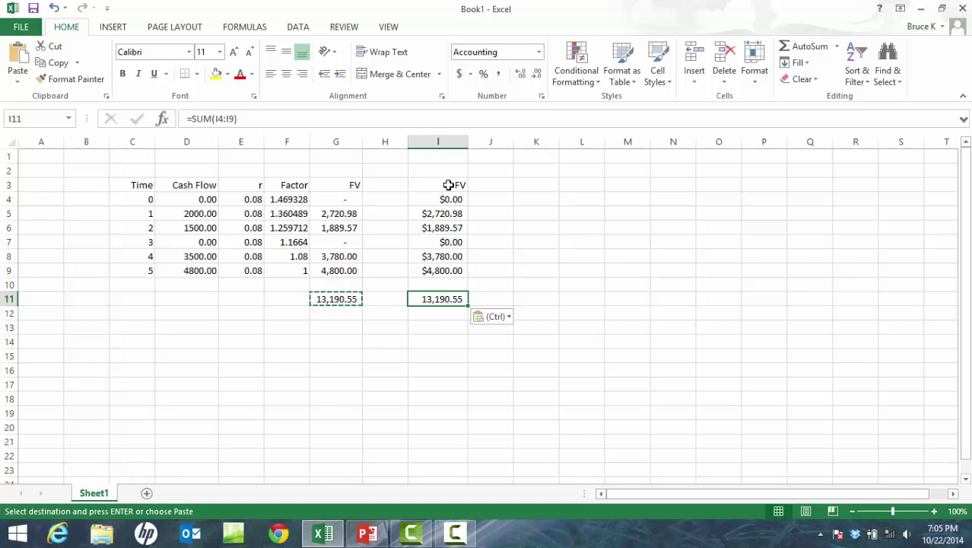